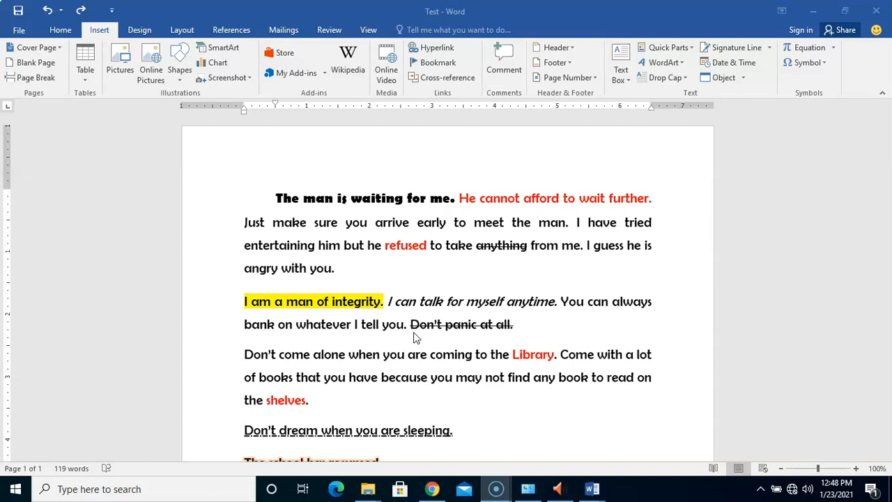
left_click(389, 332)
left_click(468, 357)
left_click(309, 206)
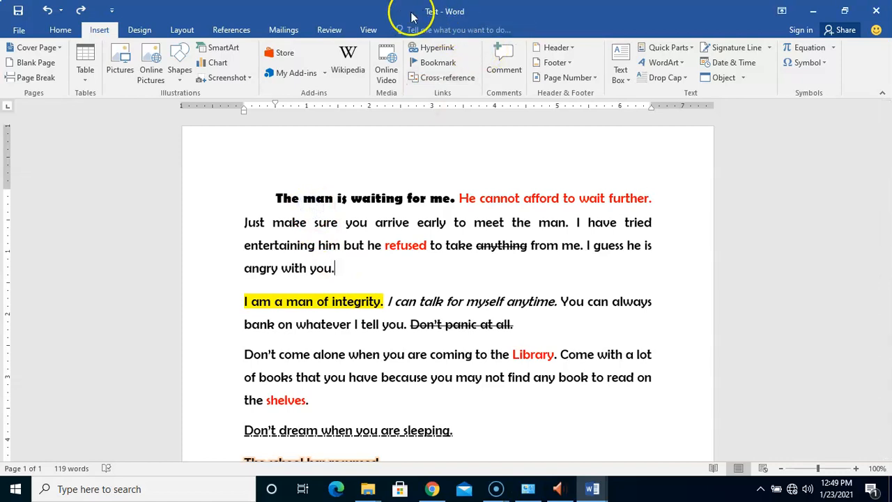
left_click(468, 267)
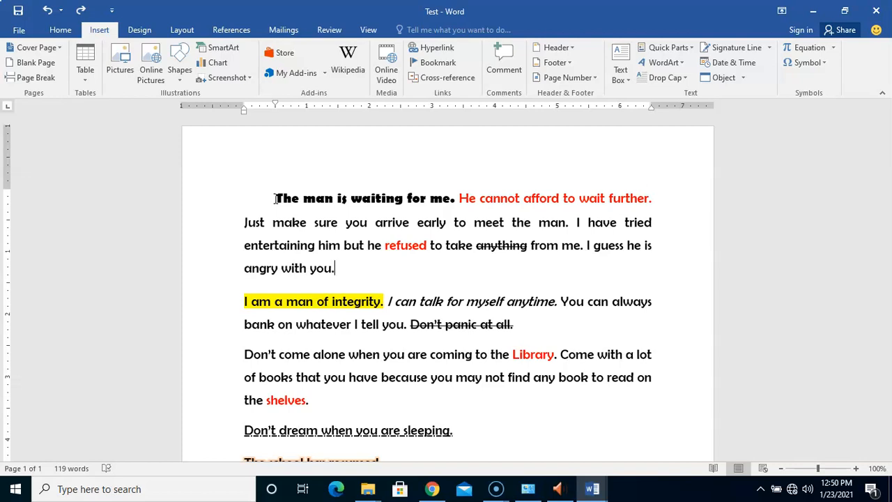
Step: Select the first paragraph, open its line spacing options and choose Multiple line spacing
left_click(277, 199)
left_click_drag(277, 199, 334, 273)
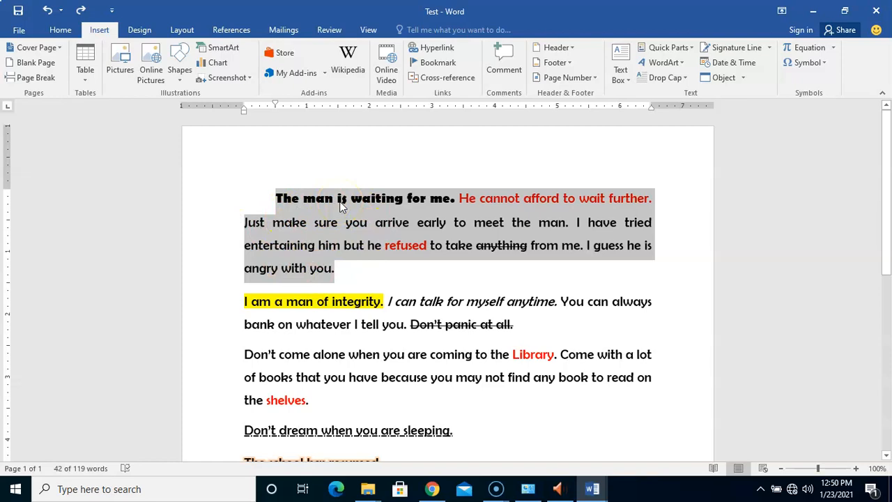
left_click(61, 31)
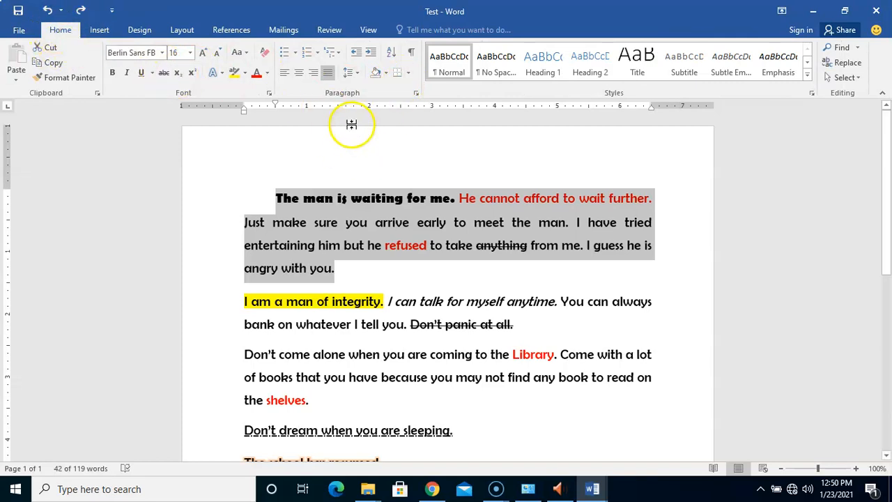
left_click(357, 75)
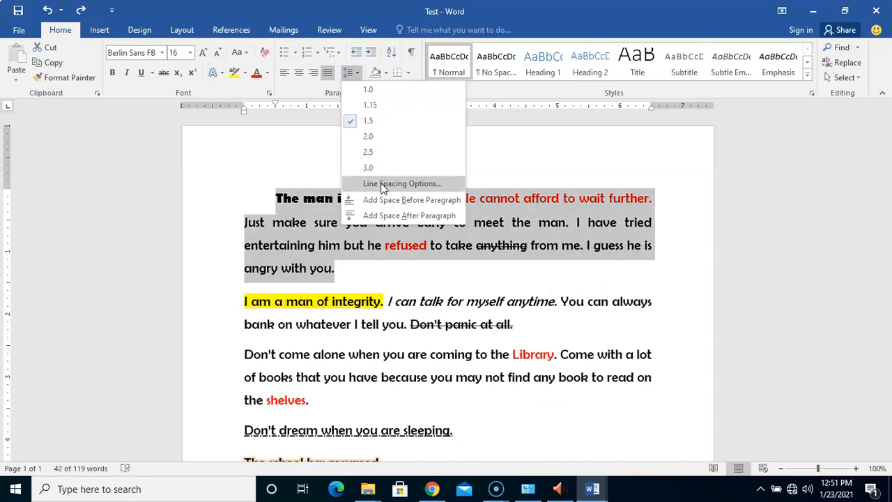
left_click(382, 184)
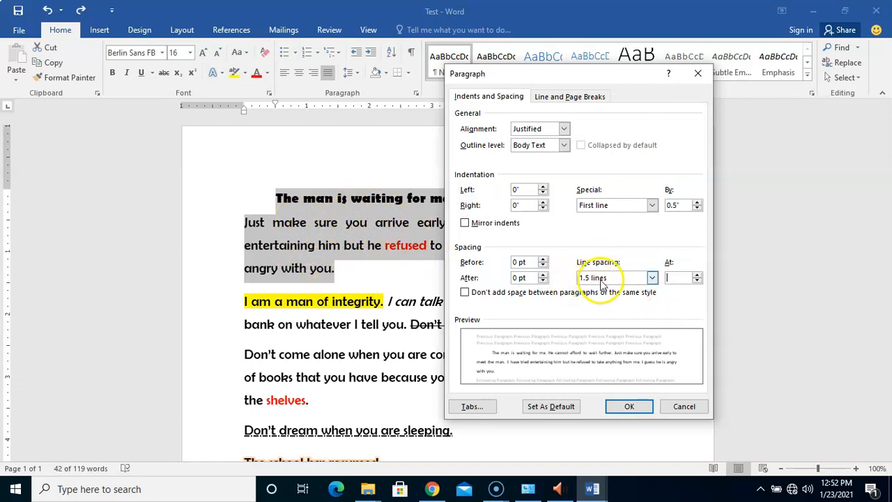
left_click(652, 278)
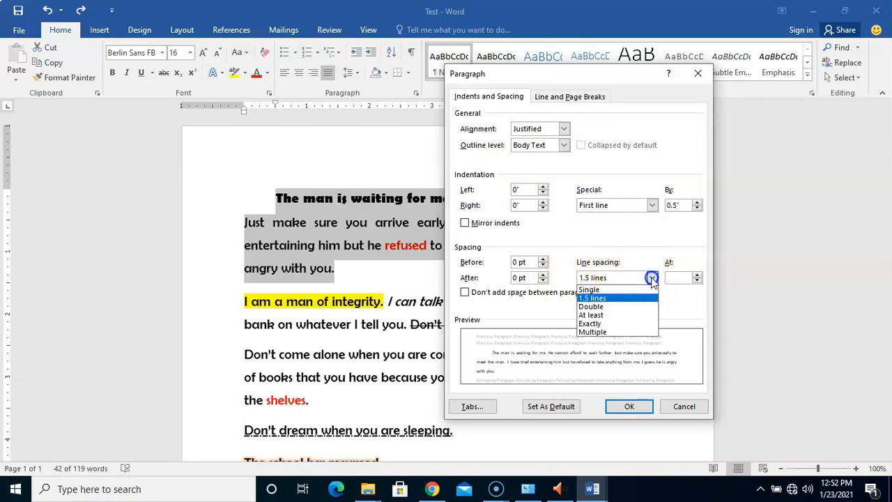
left_click(603, 332)
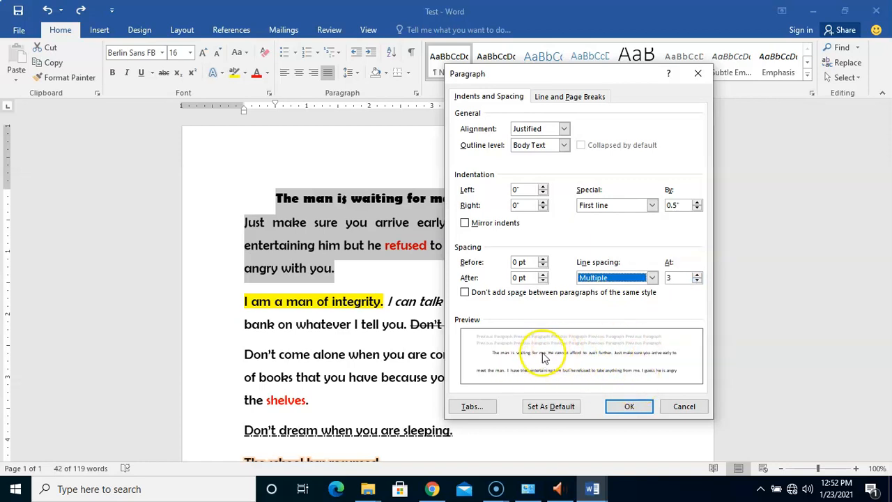
Step: Set the Multiple line spacing value for the first paragraph to 1.5
left_click(698, 280)
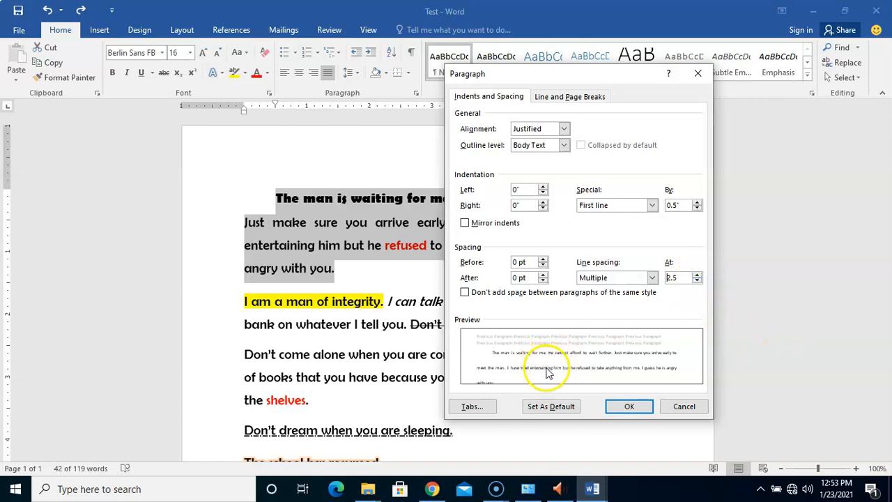
left_click(698, 281)
left_click(697, 281)
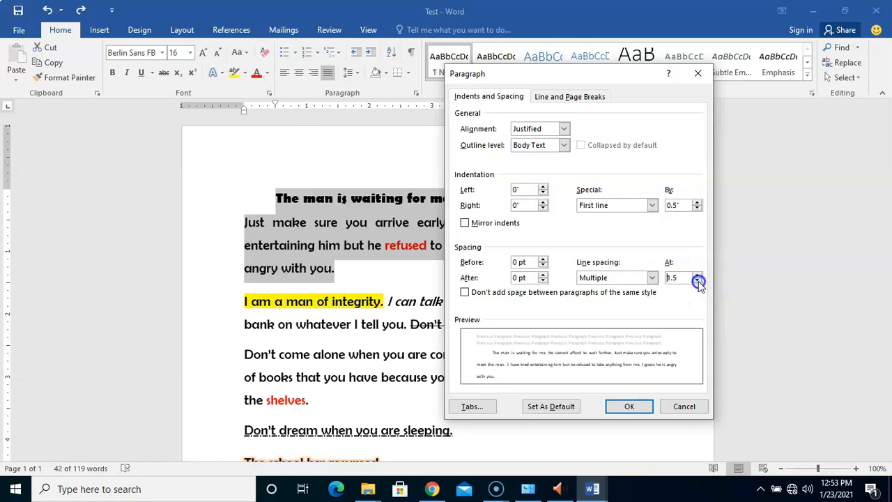
left_click(698, 281)
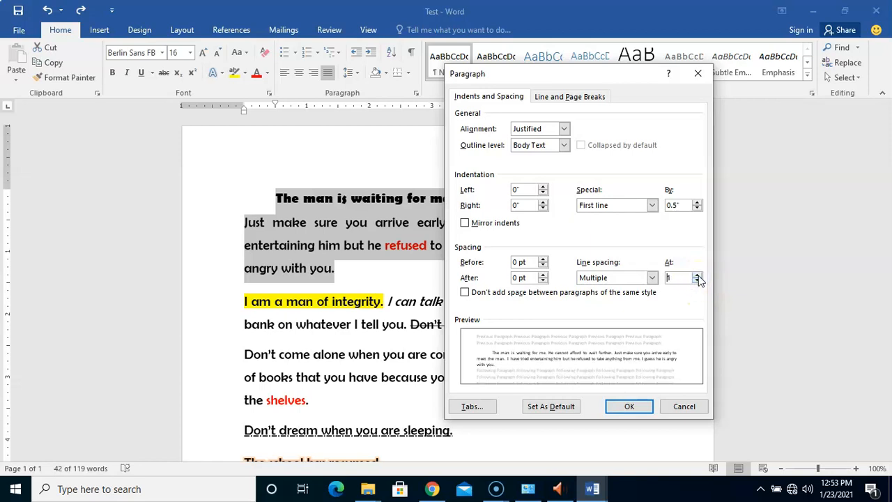
left_click(697, 274)
left_click(697, 274)
left_click(697, 274)
left_click(697, 274)
left_click(698, 274)
left_click(697, 274)
left_click(698, 274)
left_click(697, 274)
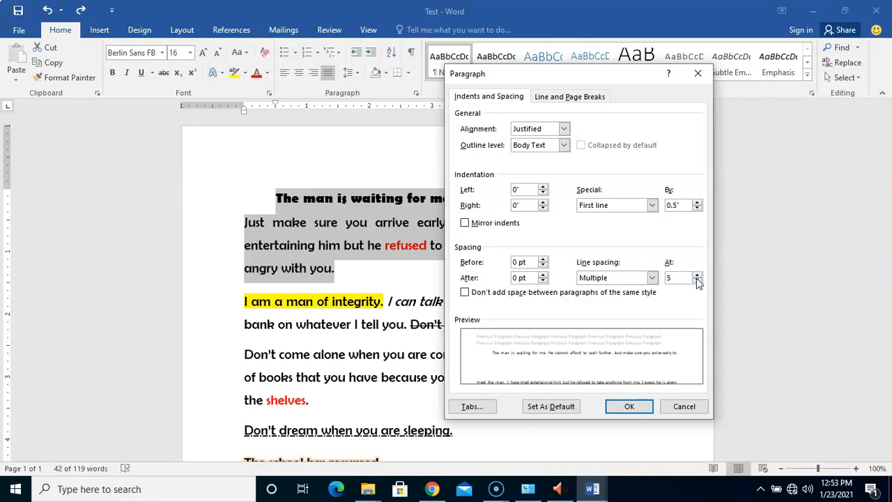
left_click(697, 281)
left_click(698, 281)
left_click(697, 281)
left_click(697, 281)
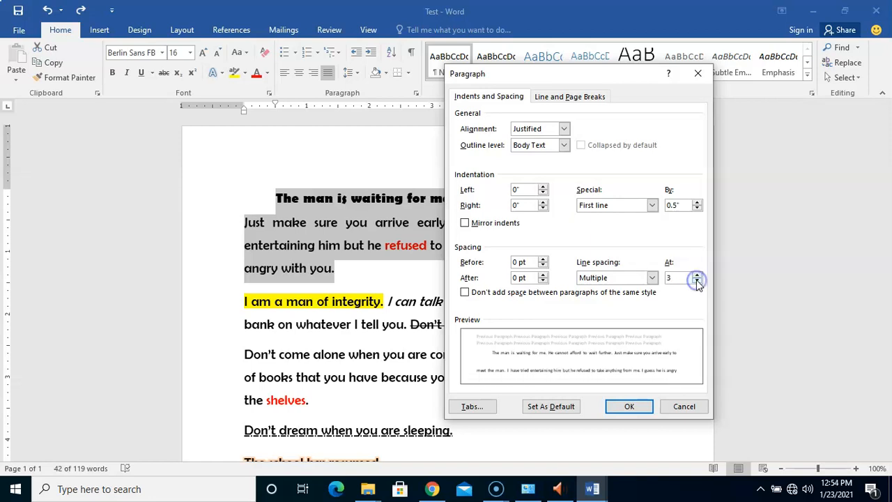
left_click(697, 281)
left_click(697, 281)
left_click(697, 281)
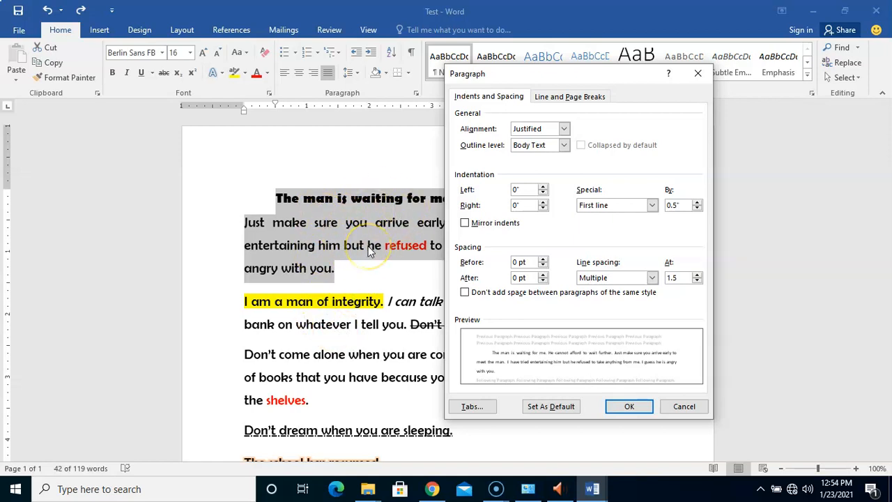
Step: Set the space after the first paragraph to 12 pt and apply the paragraph settings
left_click(543, 275)
left_click(543, 276)
left_click(543, 275)
left_click(543, 275)
left_click(543, 275)
left_click(543, 275)
left_click(544, 275)
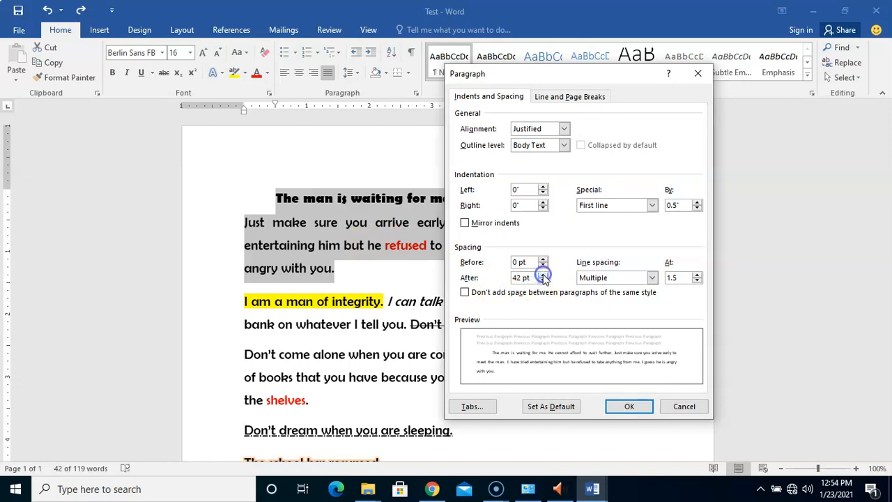
left_click(543, 281)
left_click(544, 280)
left_click(543, 280)
left_click(543, 280)
left_click(543, 281)
left_click(543, 280)
left_click(543, 280)
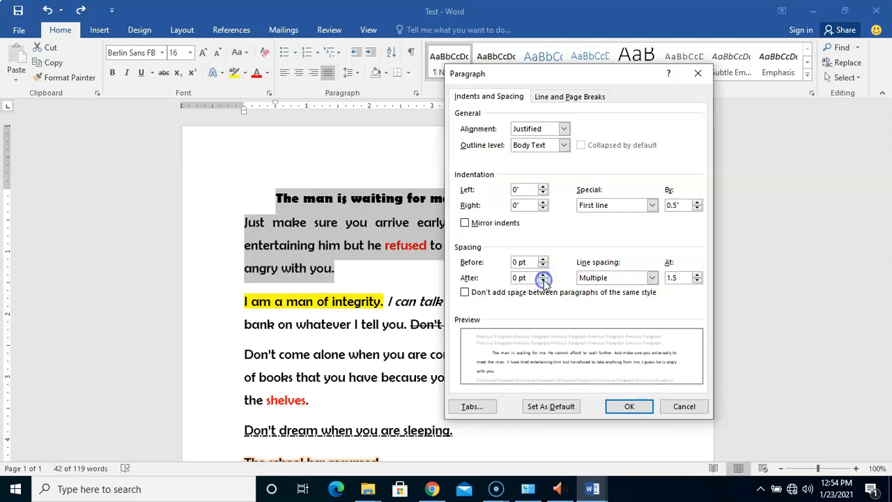
left_click(543, 274)
left_click(543, 274)
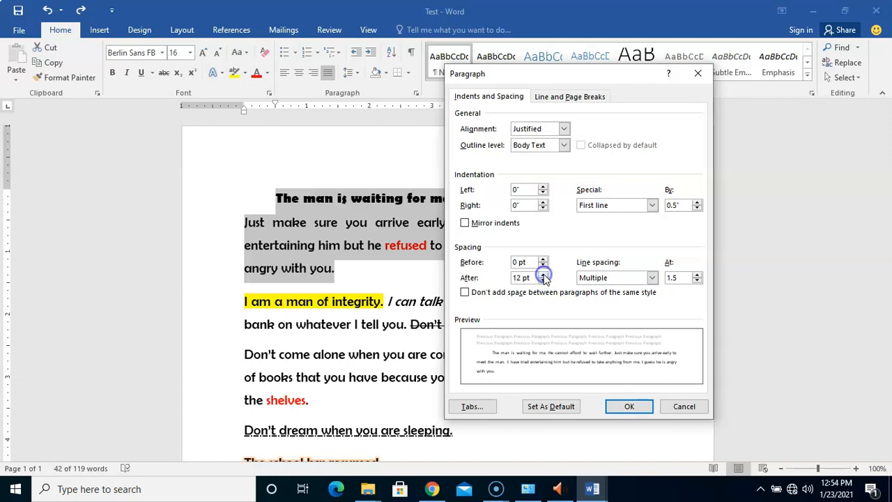
left_click(630, 407)
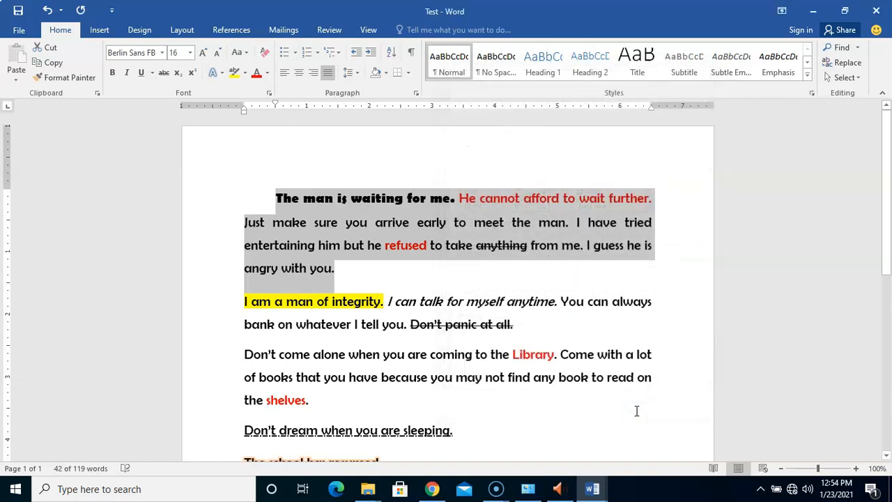
Step: Reselect the first paragraph and remove the space after it
left_click(327, 284)
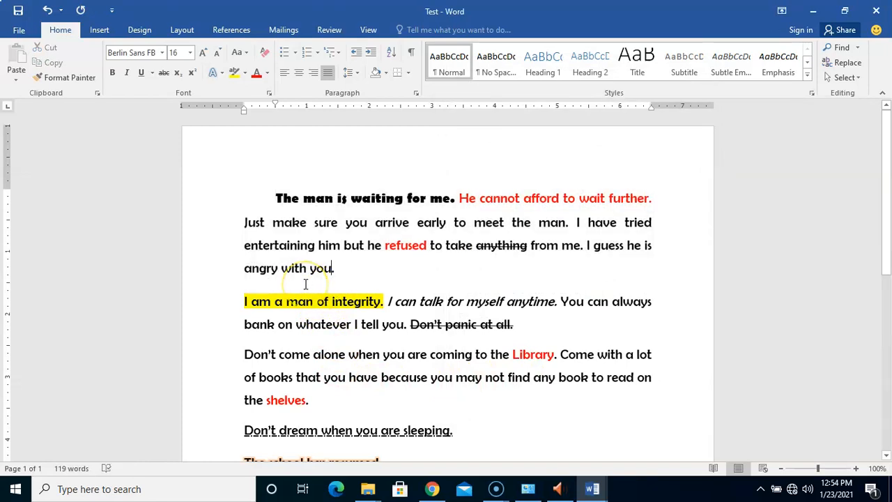
left_click(264, 284)
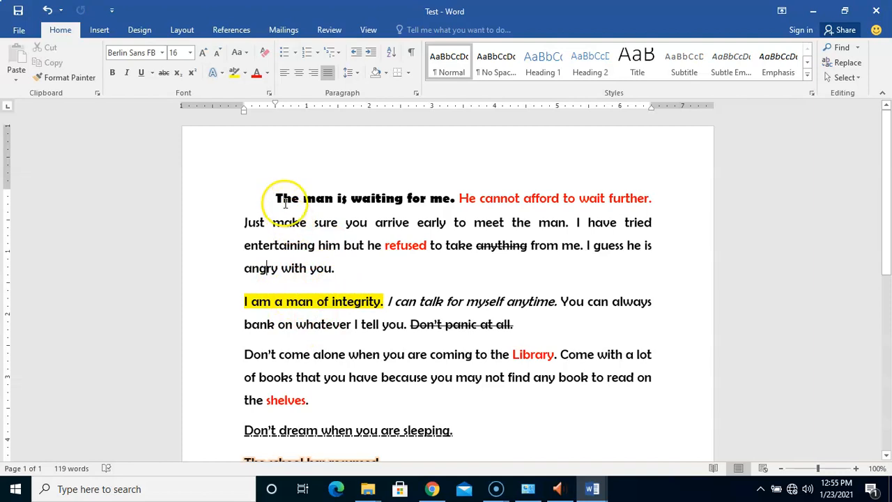
left_click_drag(273, 199, 333, 271)
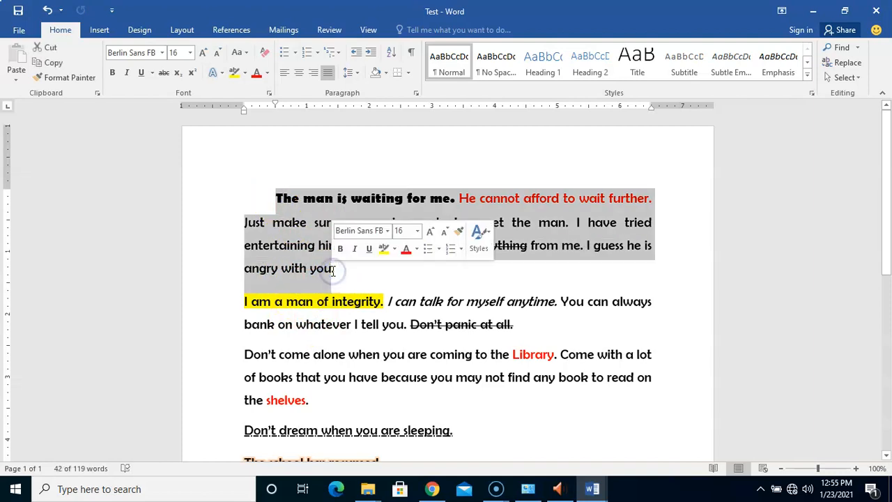
left_click(356, 72)
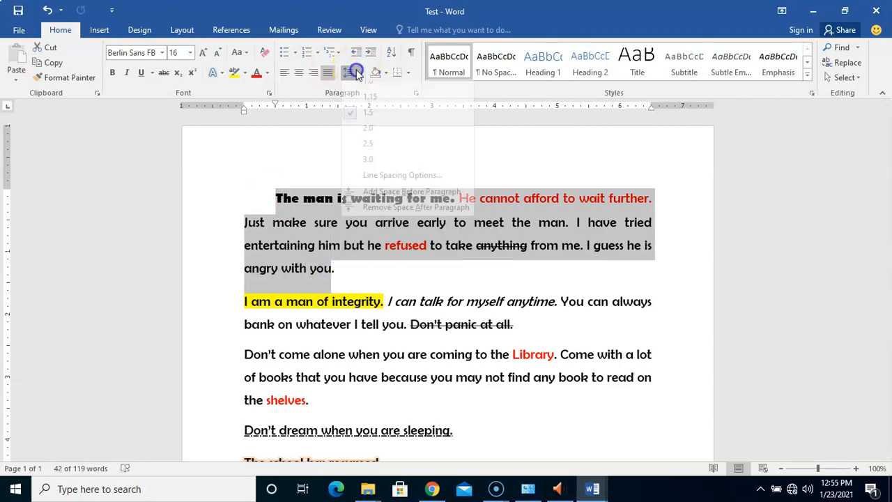
left_click(392, 216)
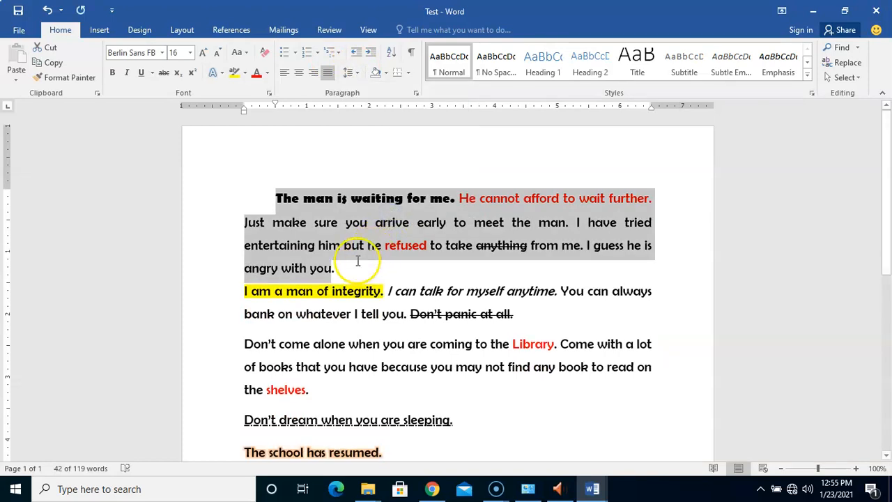
Step: Reselect the first paragraph and set the space after it to 18 pt in the paragraph settings
left_click(357, 261)
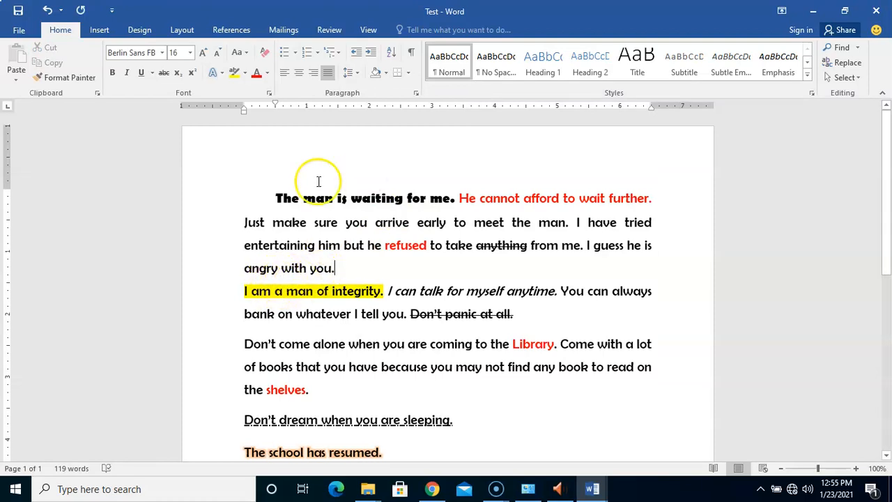
left_click_drag(273, 198, 340, 275)
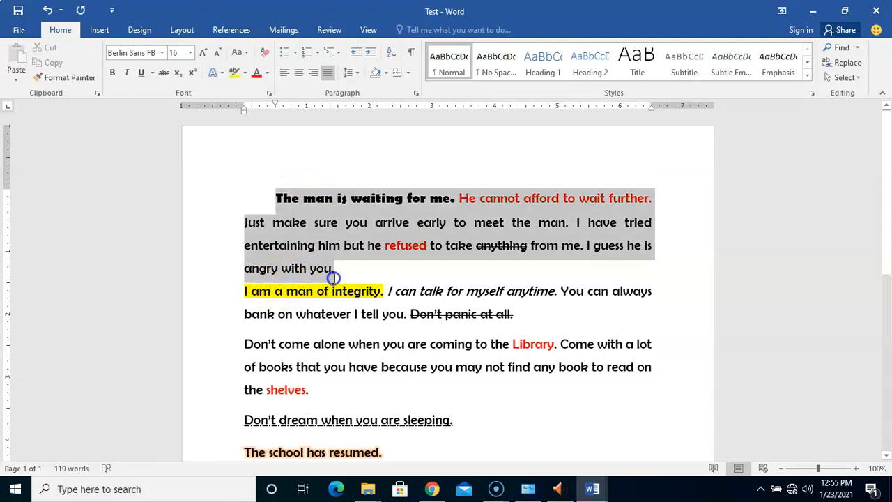
left_click(350, 73)
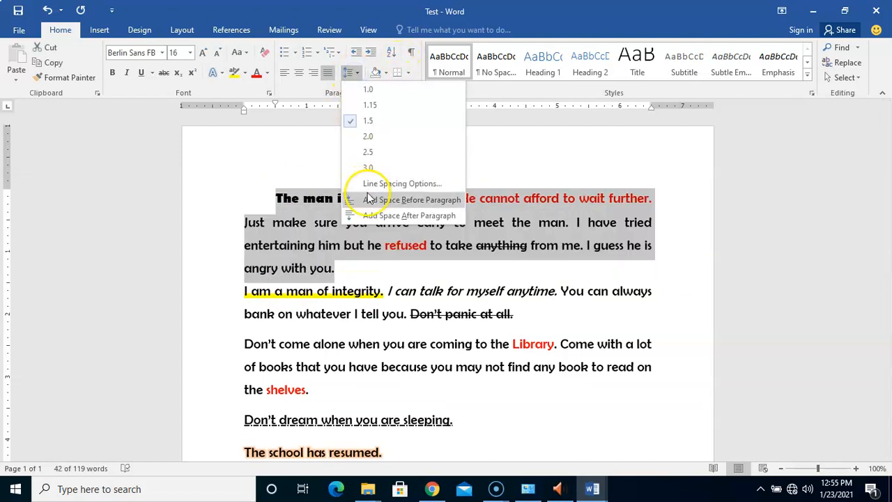
left_click(377, 184)
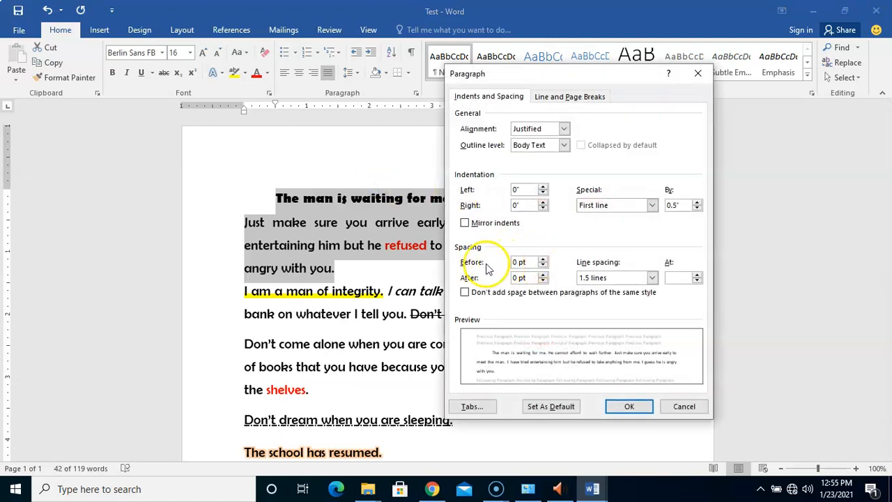
left_click(544, 274)
left_click(544, 274)
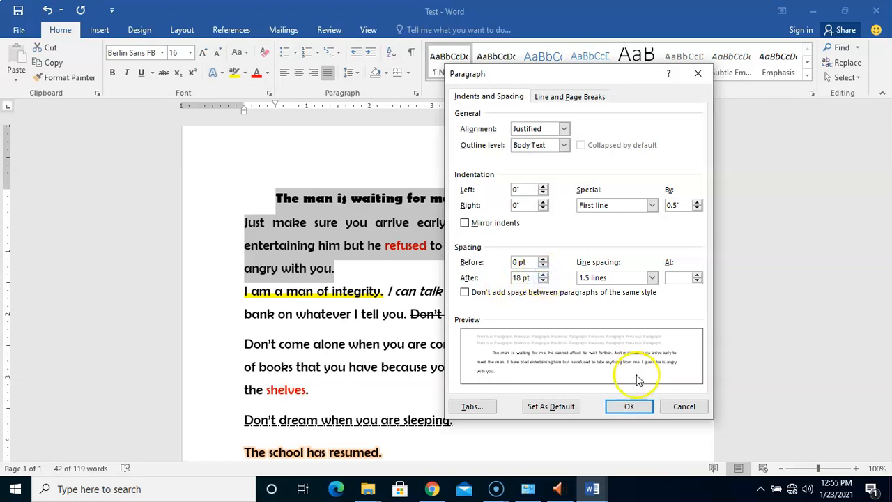
left_click(631, 406)
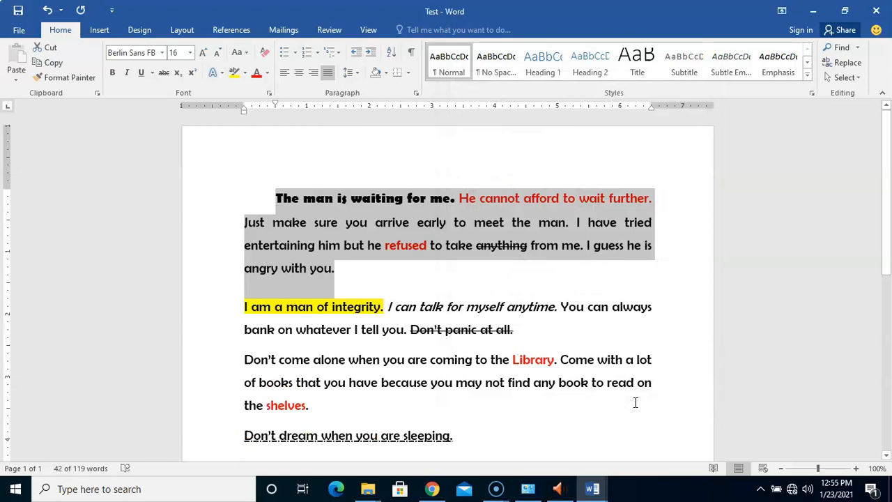
Step: Reselect the first paragraph and set the space after it to 6 pt in the paragraph settings
left_click(300, 296)
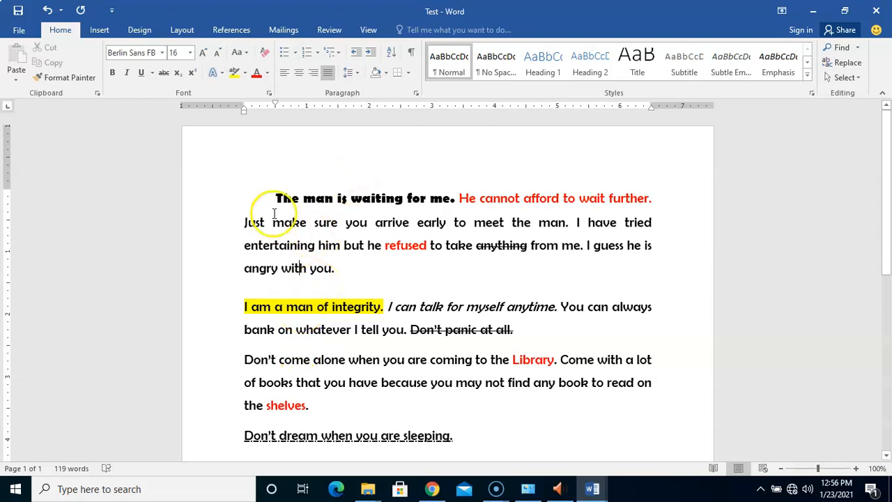
left_click_drag(274, 204, 335, 270)
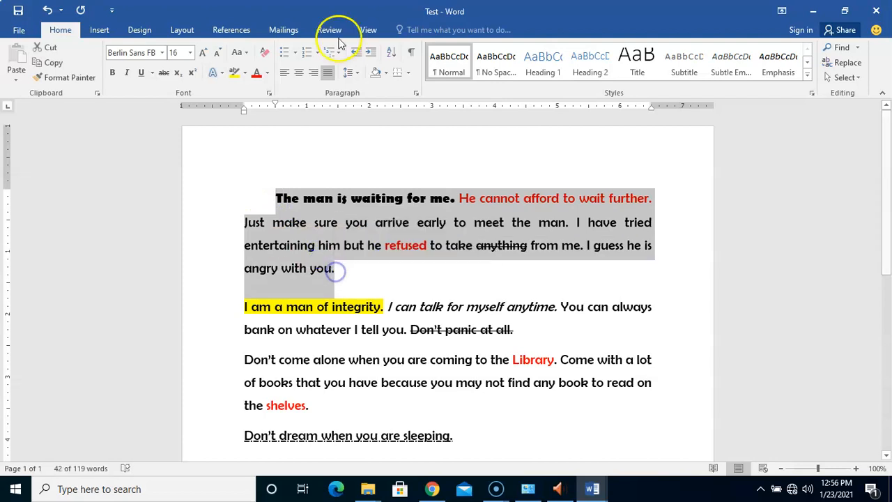
left_click(358, 74)
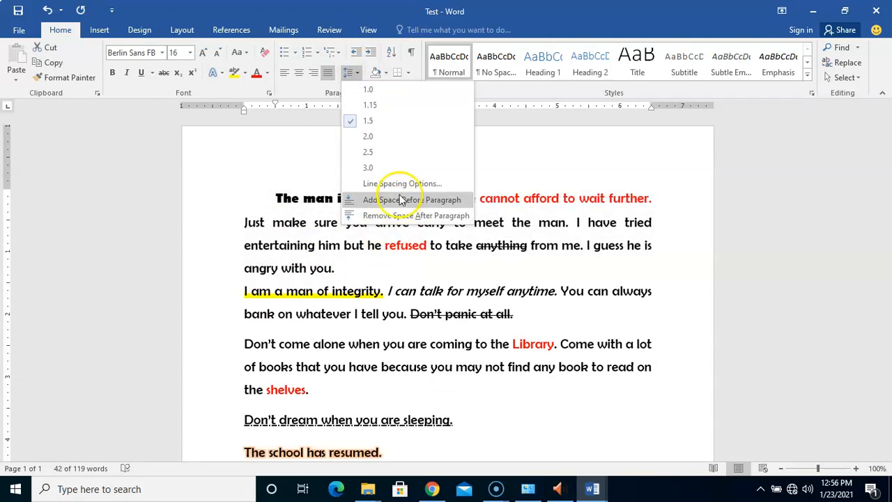
left_click(400, 183)
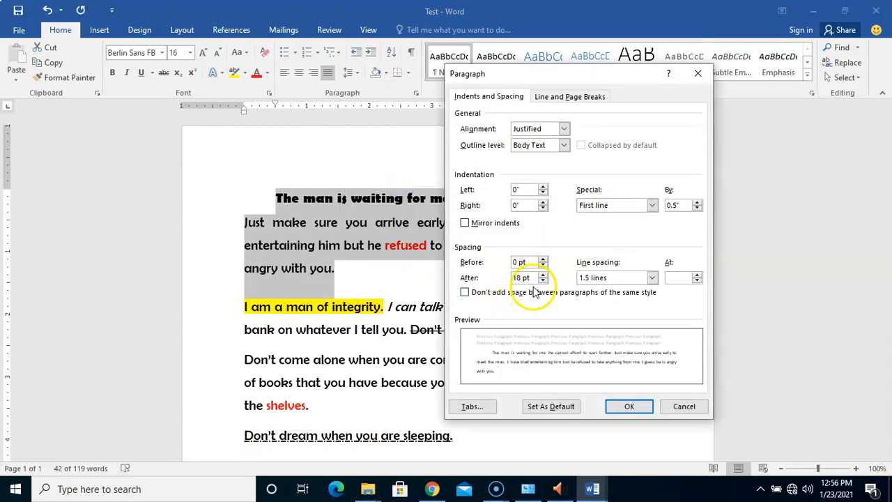
double_click(542, 280)
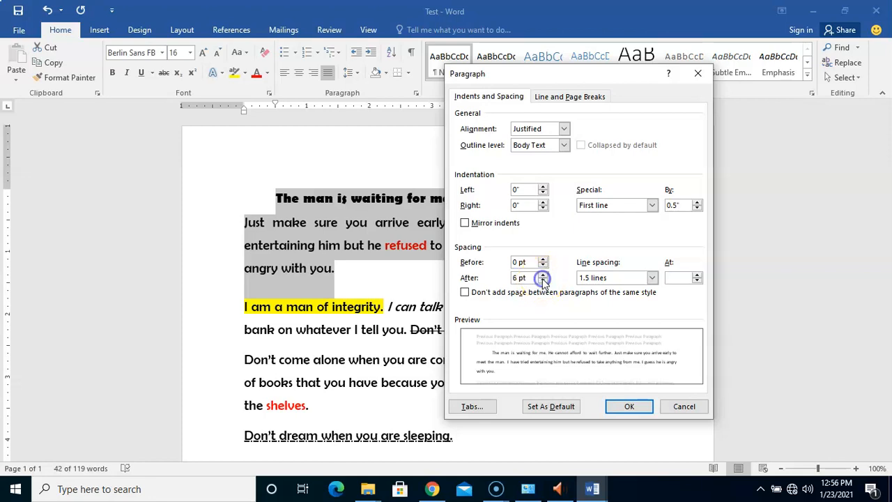
left_click(630, 407)
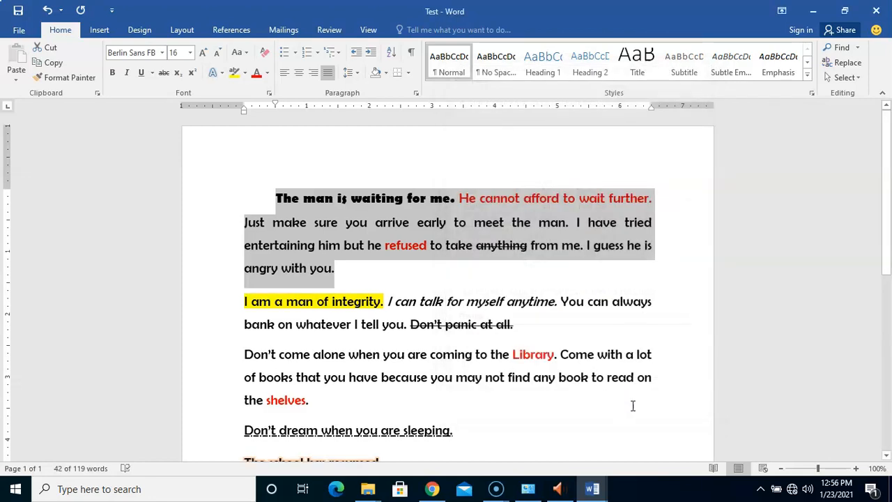
Step: Set the space after the first paragraph to 0 pt in the paragraph settings
left_click(355, 74)
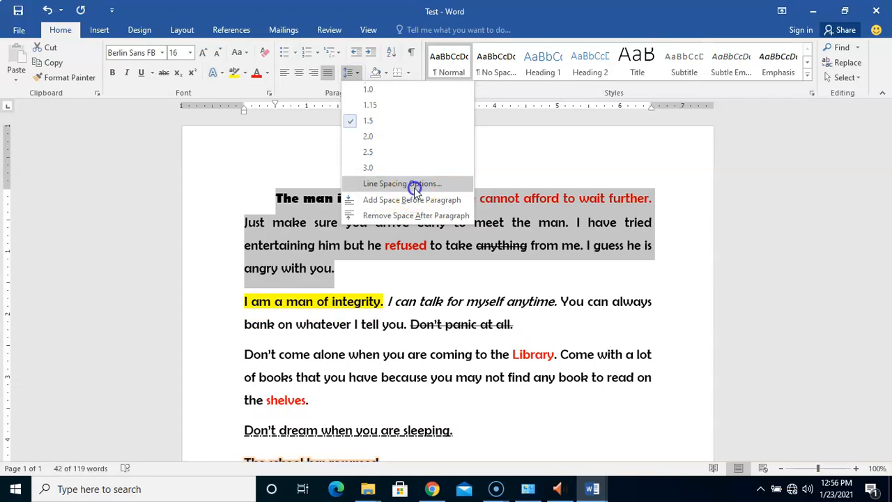
left_click(402, 183)
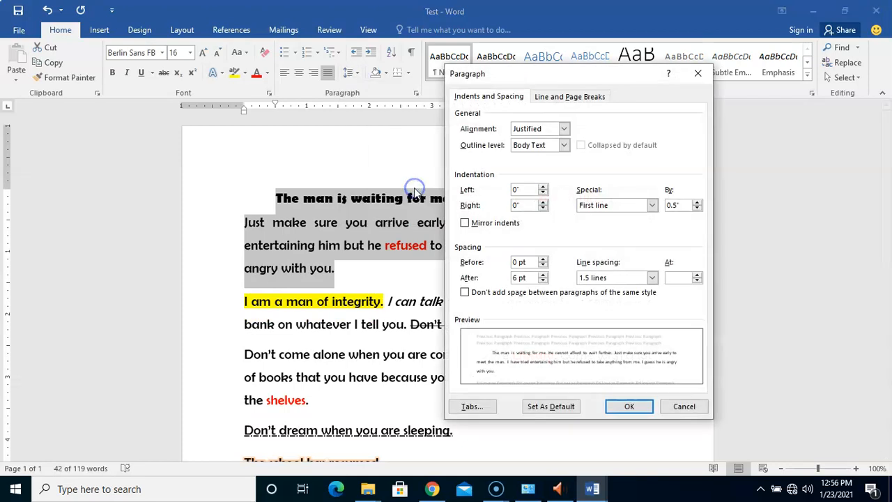
left_click(543, 281)
left_click(542, 280)
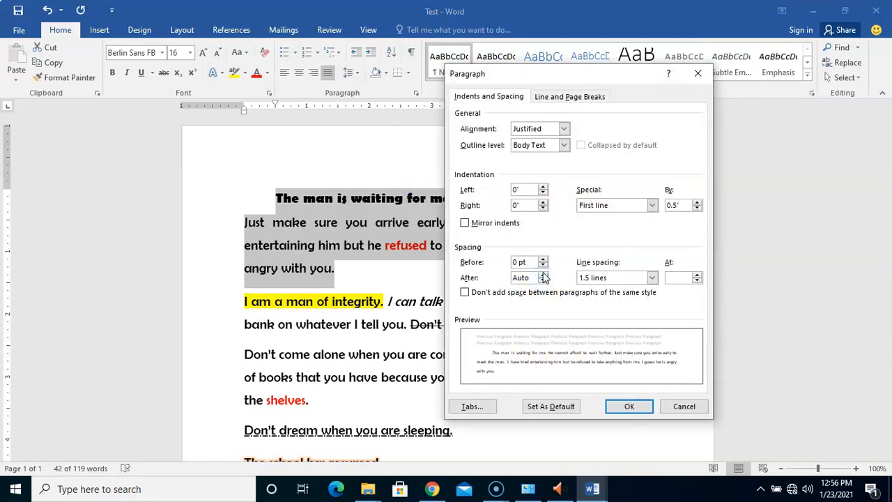
left_click(629, 408)
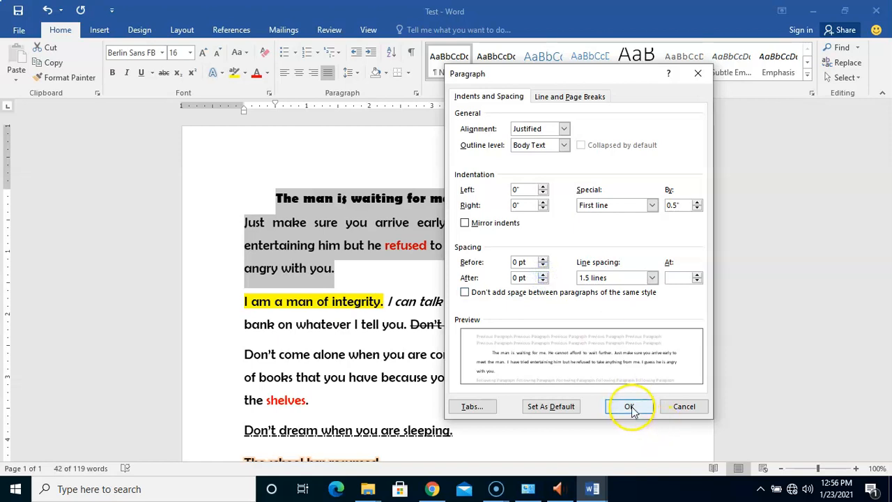
Step: In the second paragraph, turn on Don't add space between paragraphs of the same style
left_click(382, 325)
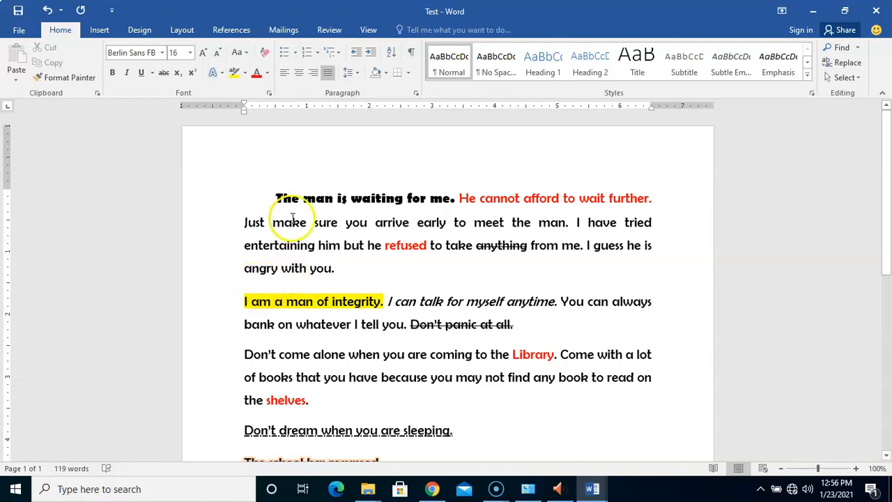
left_click(352, 73)
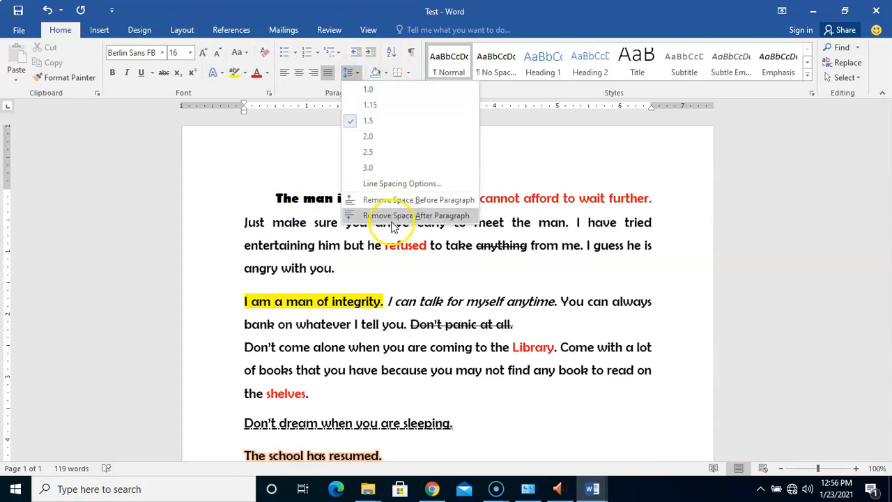
left_click(408, 185)
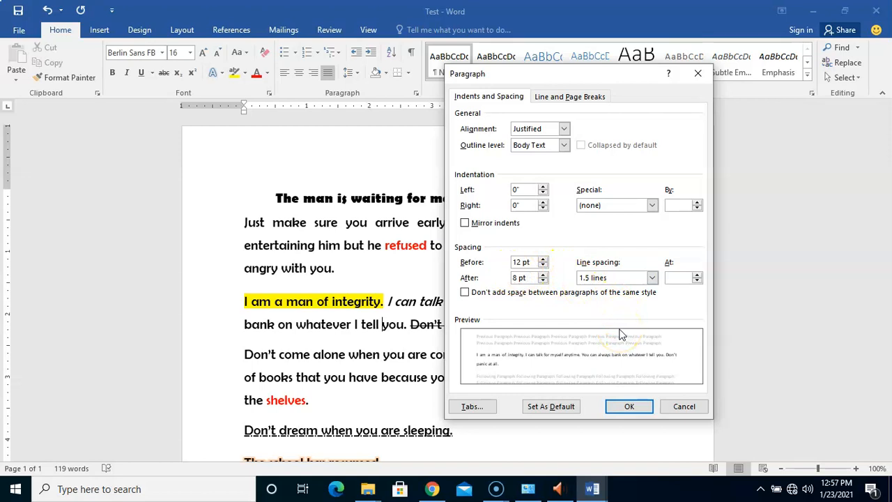
left_click(581, 280)
left_click(592, 287)
left_click(546, 292)
left_click(465, 294)
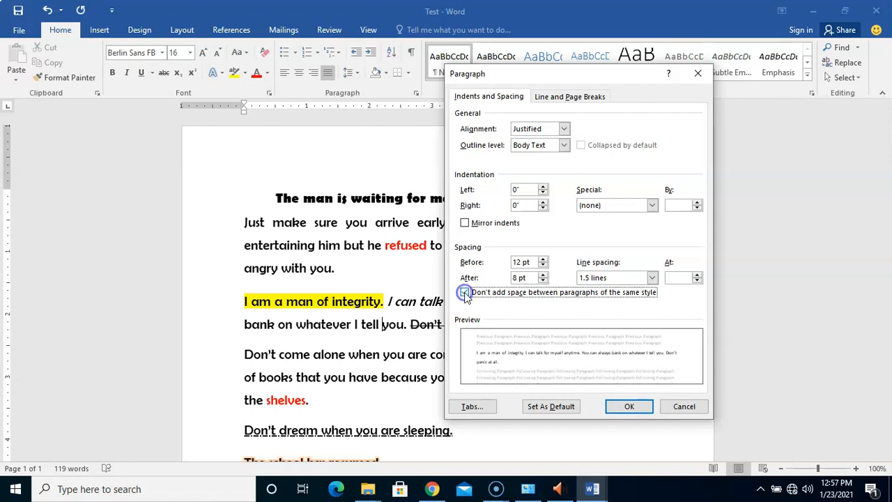
left_click(627, 410)
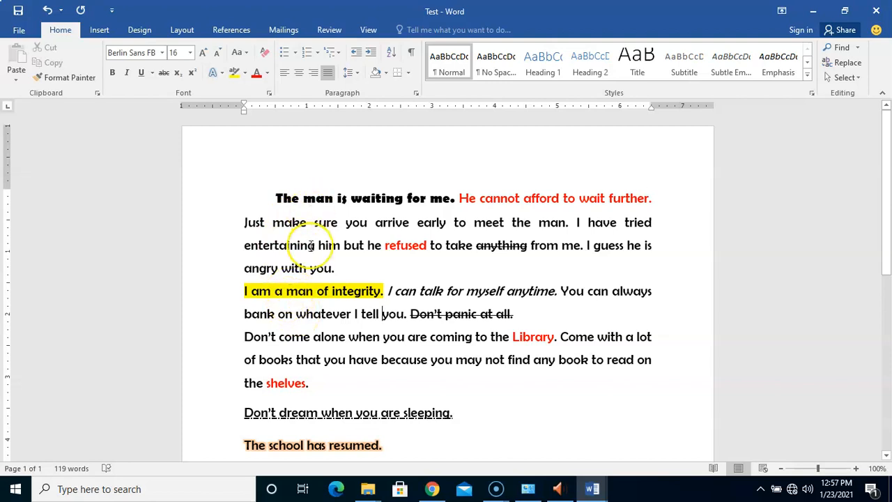
Step: Turn off Don't add space between paragraphs of the same style for the second paragraph
left_click(357, 74)
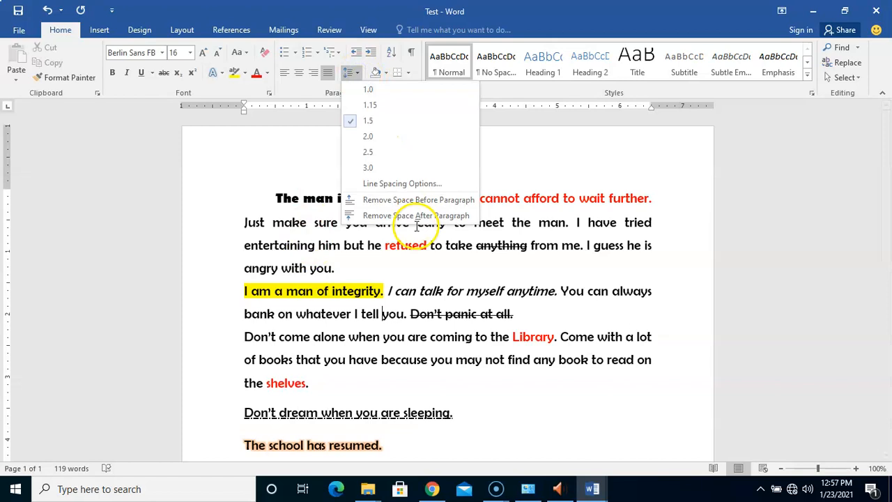
left_click(416, 183)
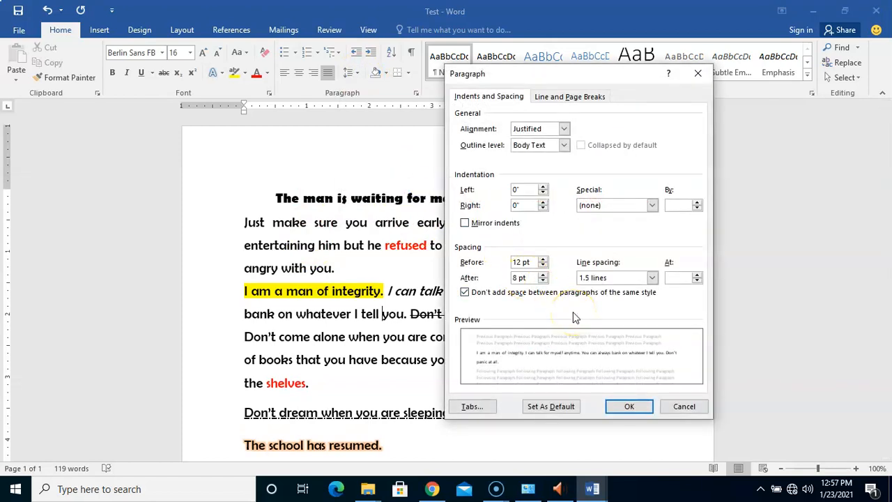
left_click(487, 294)
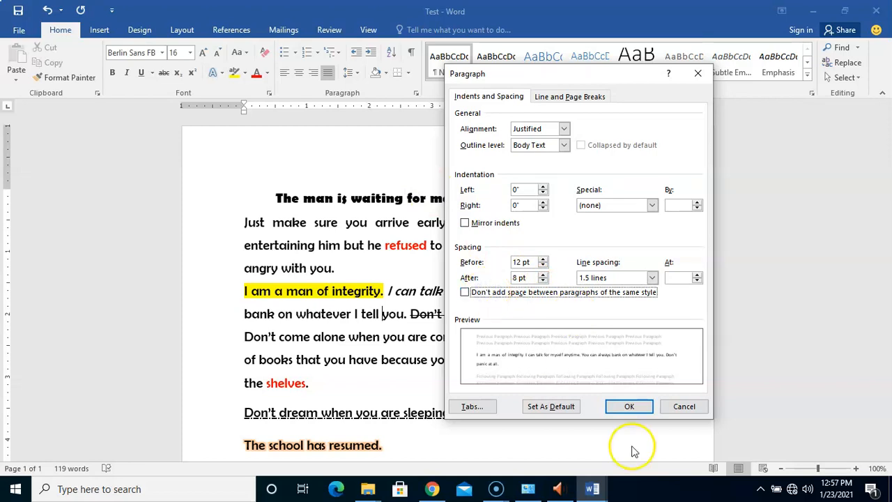
left_click(629, 407)
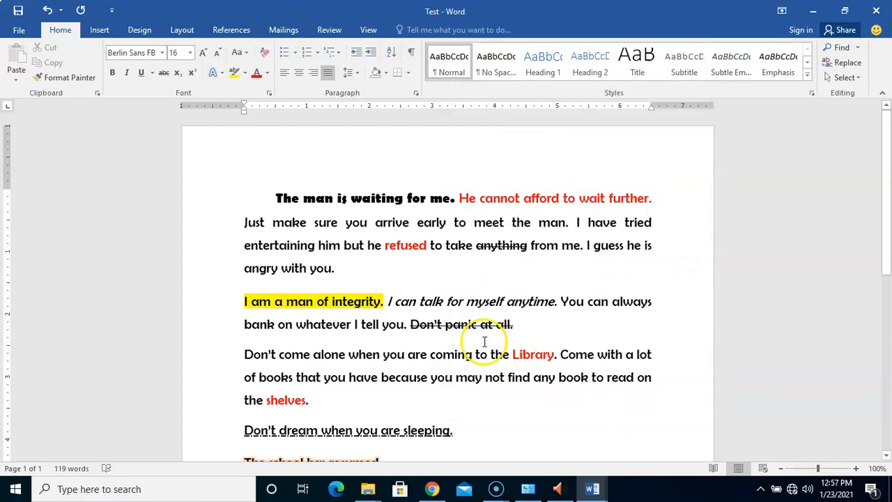
Step: Place the cursor at the end of the first paragraph and open the More Paper Sizes page setup
left_click(367, 340)
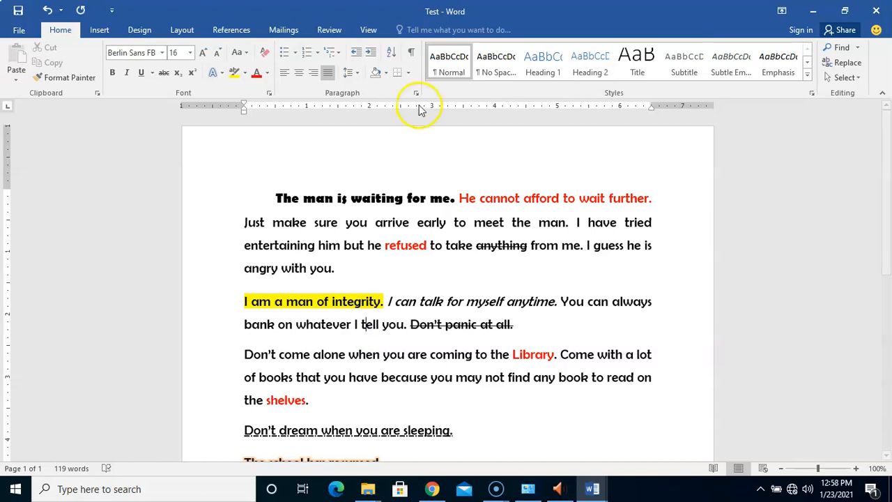
left_click(344, 268)
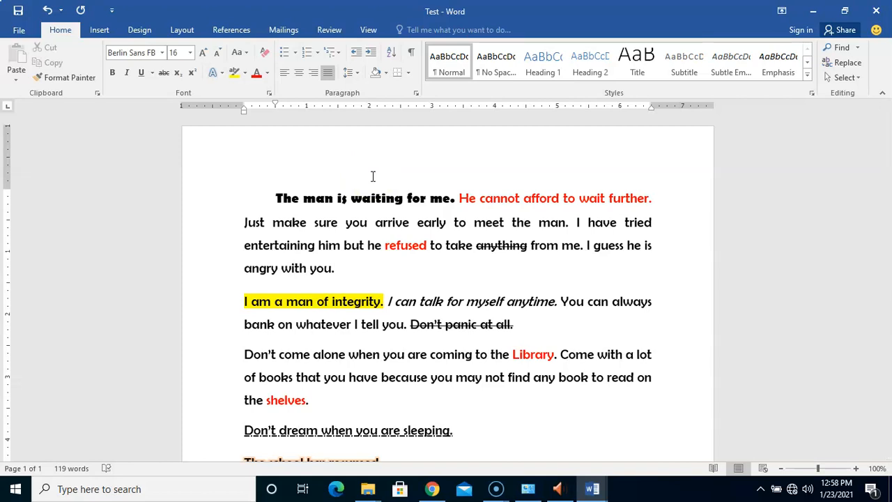
left_click(438, 268)
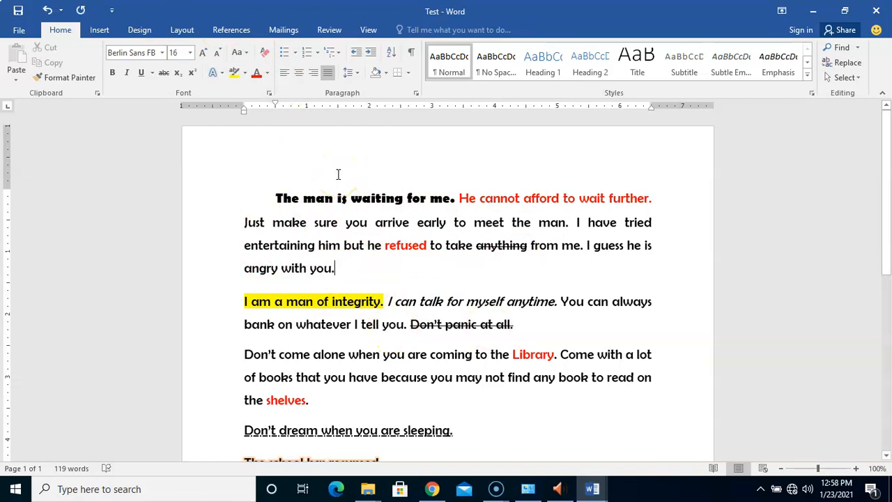
left_click(180, 31)
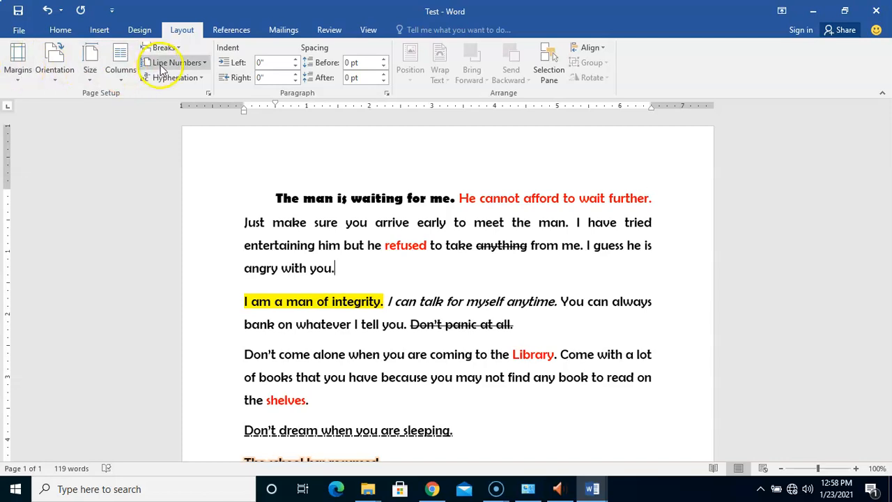
left_click(91, 74)
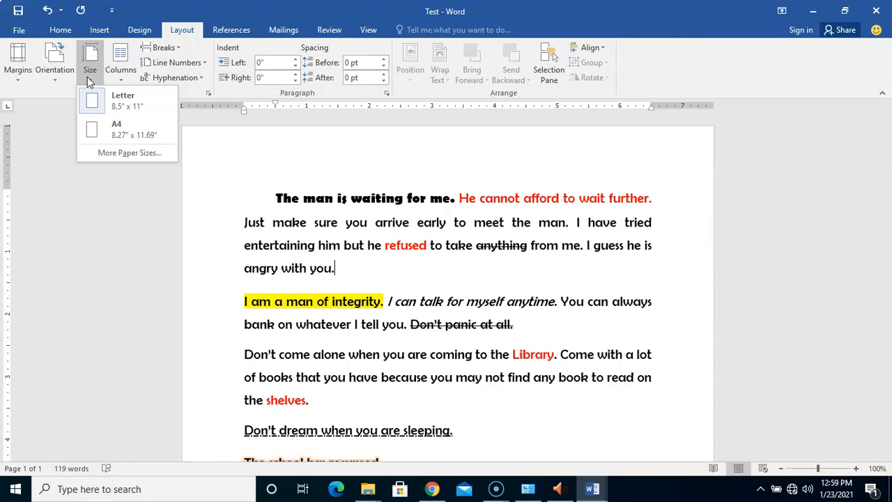
left_click(123, 136)
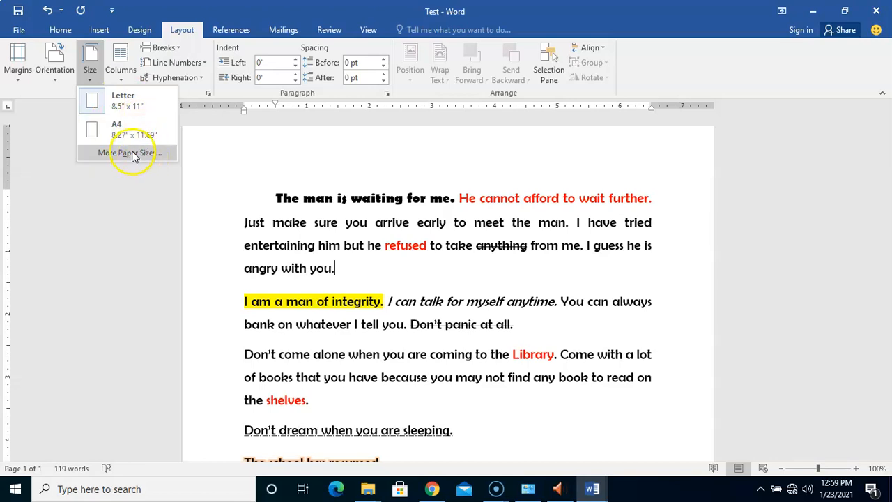
left_click(128, 153)
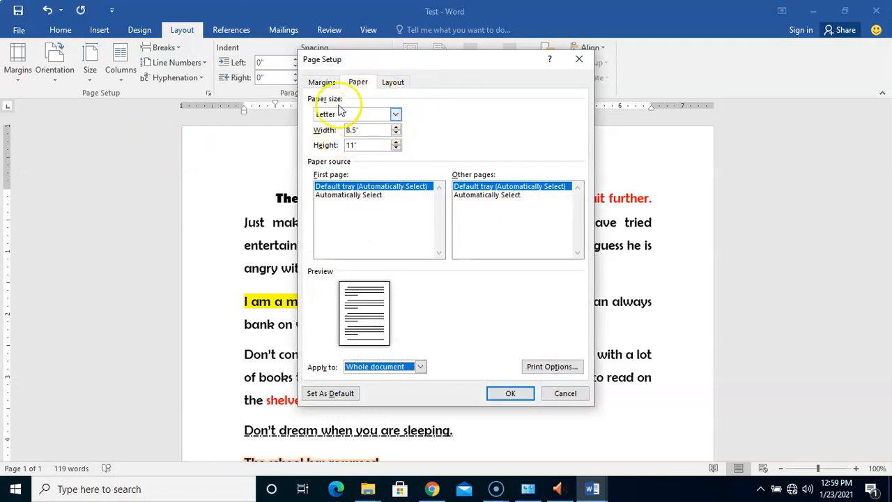
Step: Switch the paper size back and forth between Custom size, A4 and Letter to compare their dimensions
left_click(395, 115)
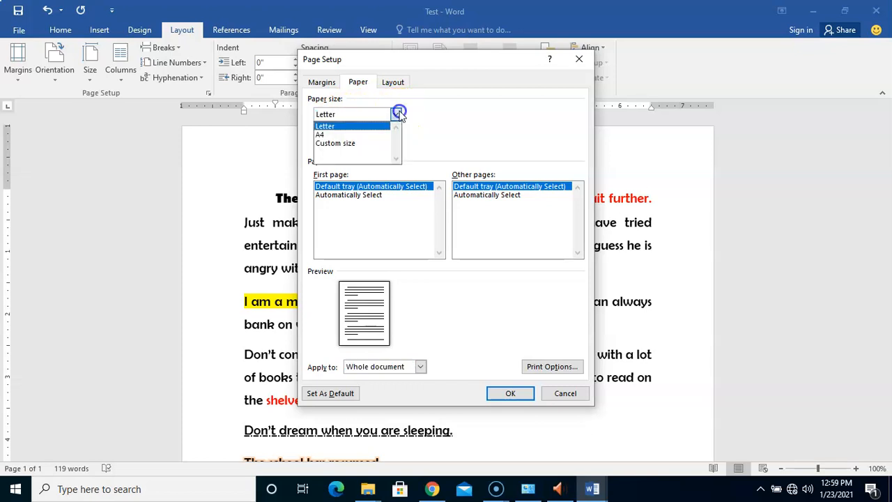
left_click(338, 143)
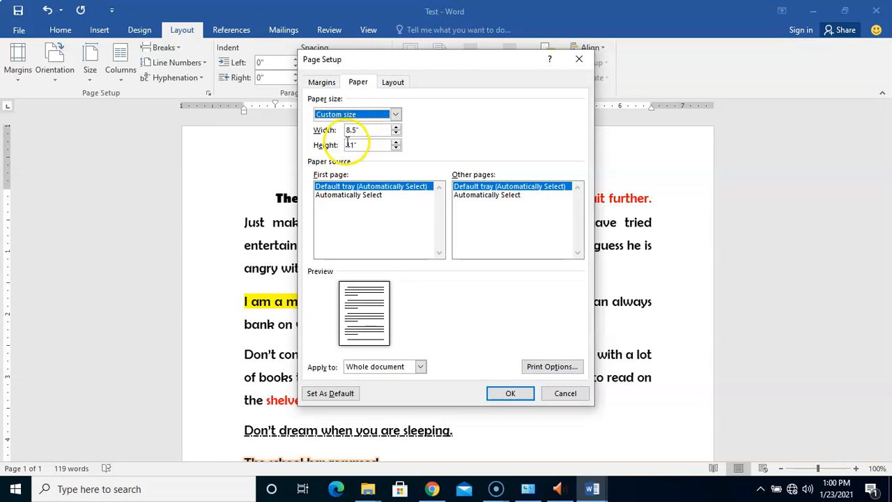
left_click(395, 115)
left_click(351, 132)
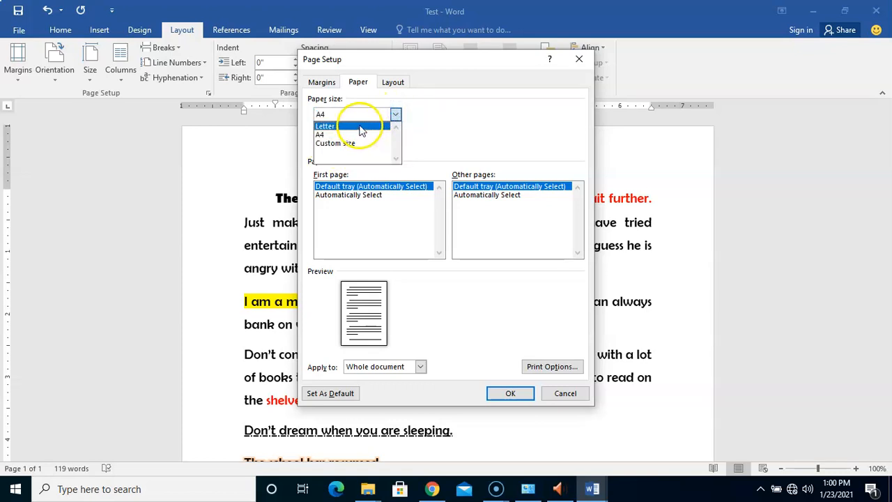
left_click(361, 127)
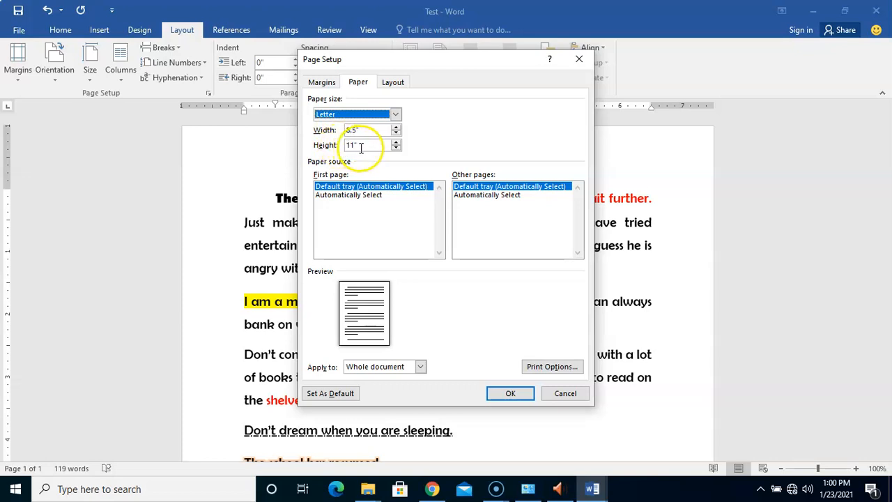
left_click(401, 112)
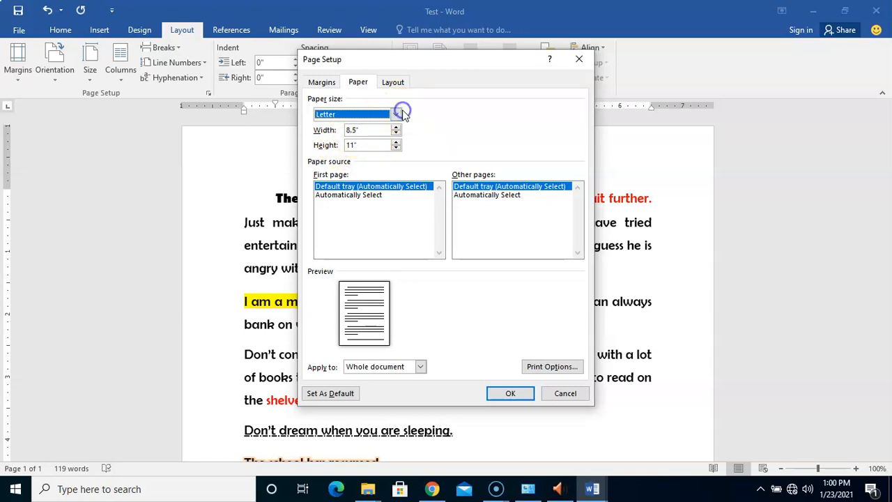
left_click(363, 132)
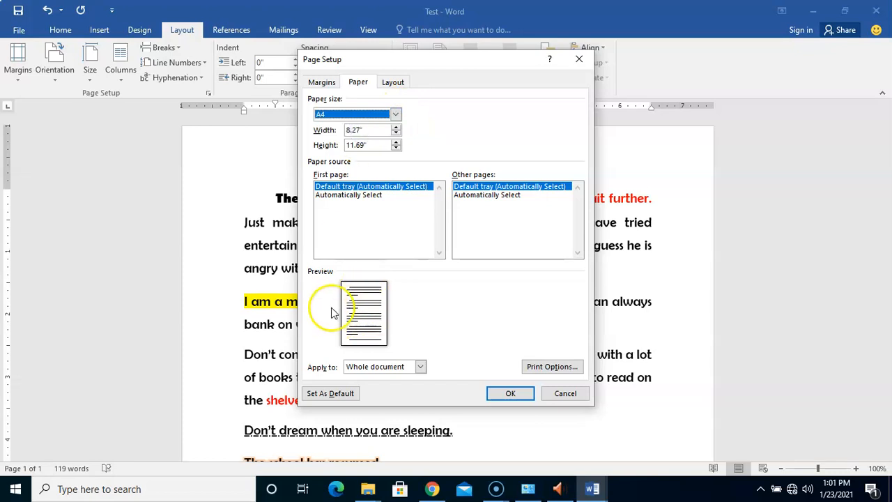
left_click(396, 116)
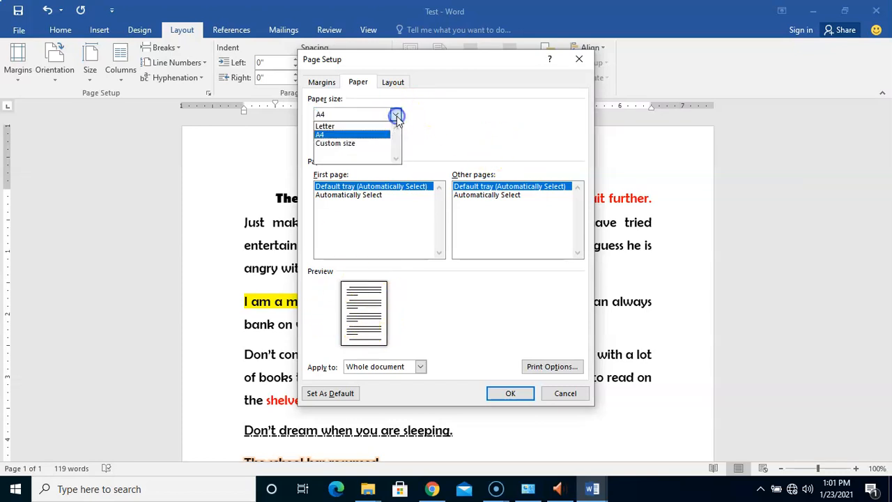
left_click(363, 126)
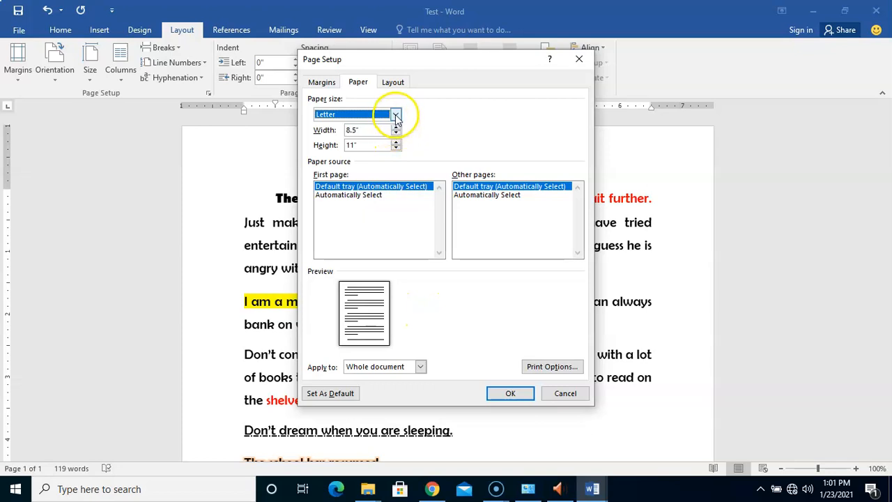
left_click(395, 116)
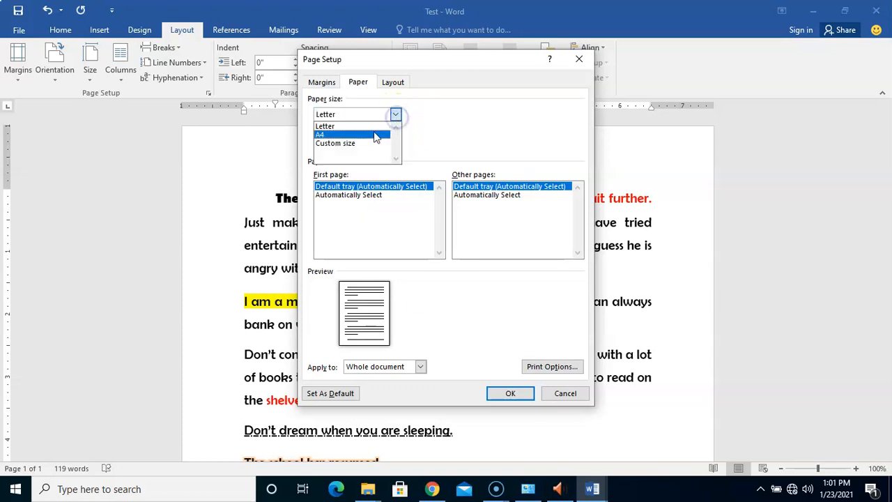
left_click(375, 136)
left_click(362, 131)
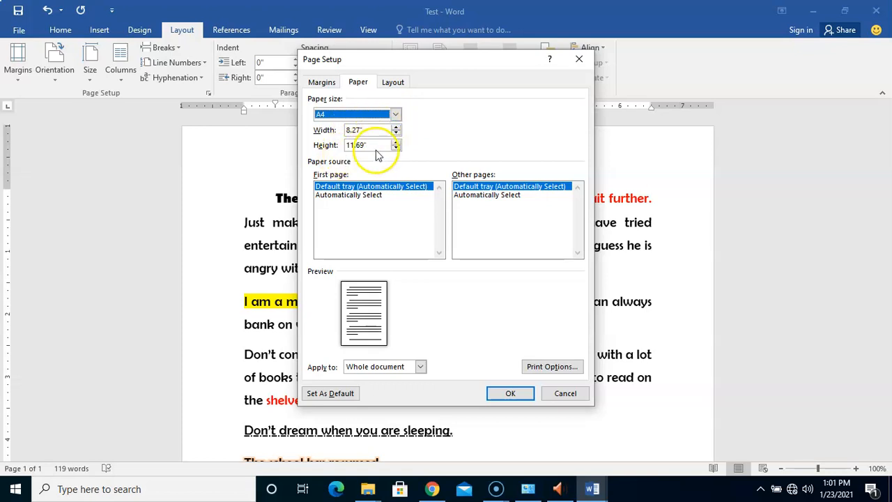
left_click(395, 113)
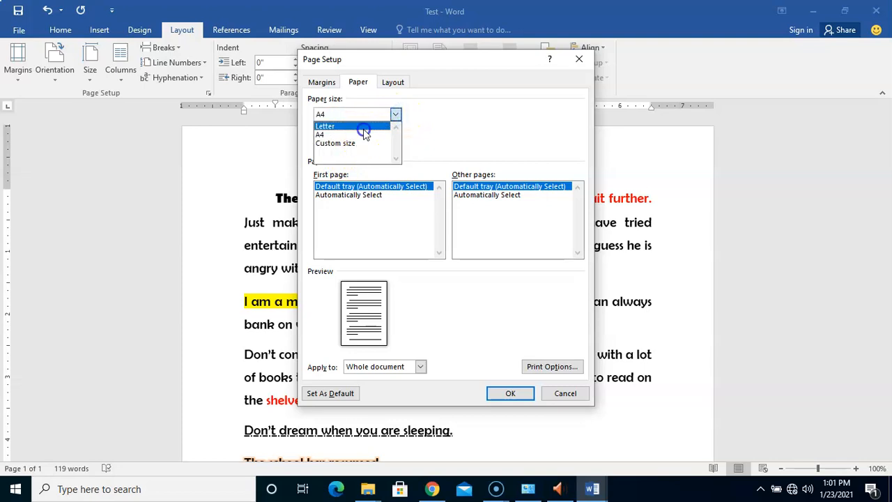
left_click(364, 127)
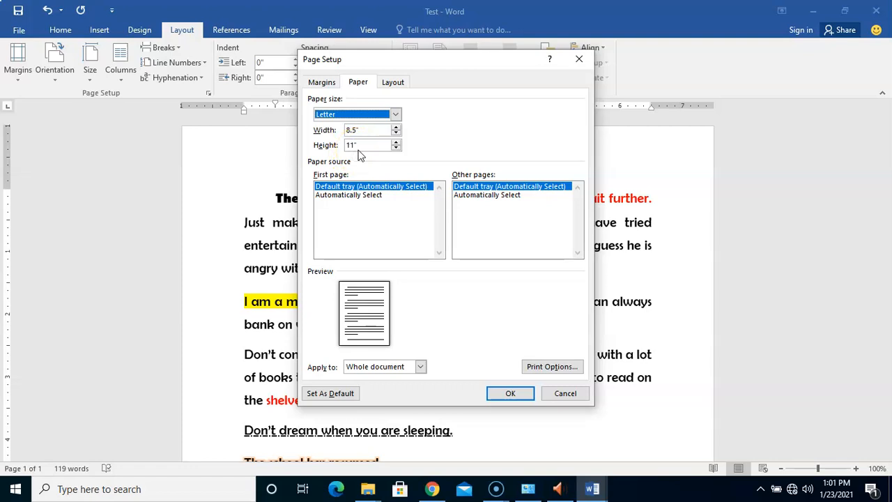
Step: Try A4 and then Custom size as the paper size
left_click(397, 147)
left_click(396, 114)
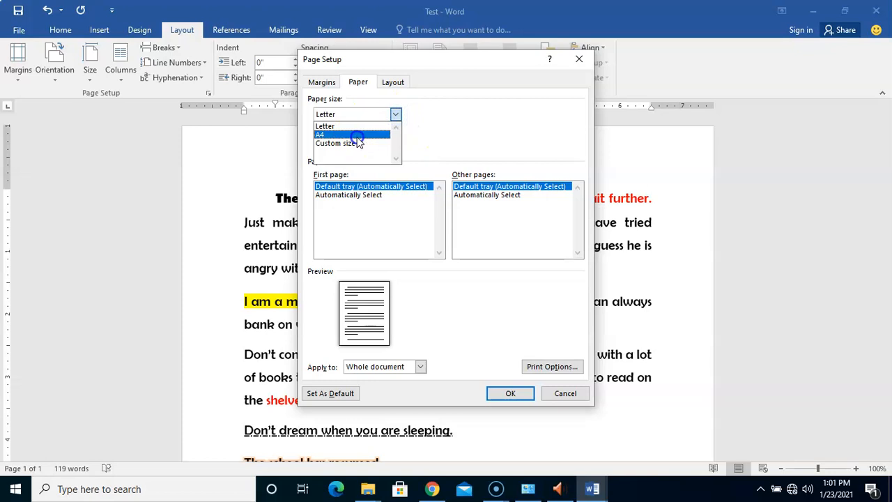
left_click(357, 134)
left_click(395, 117)
left_click(351, 143)
left_click(350, 143)
left_click(397, 114)
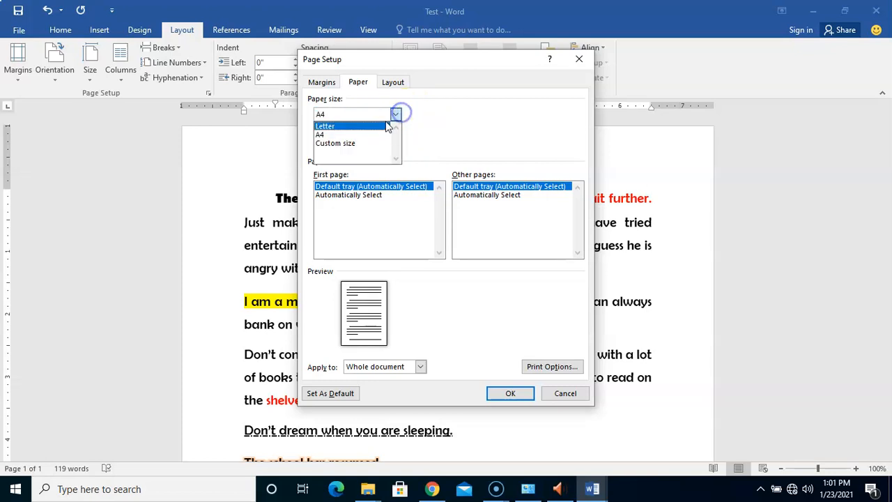
left_click(354, 144)
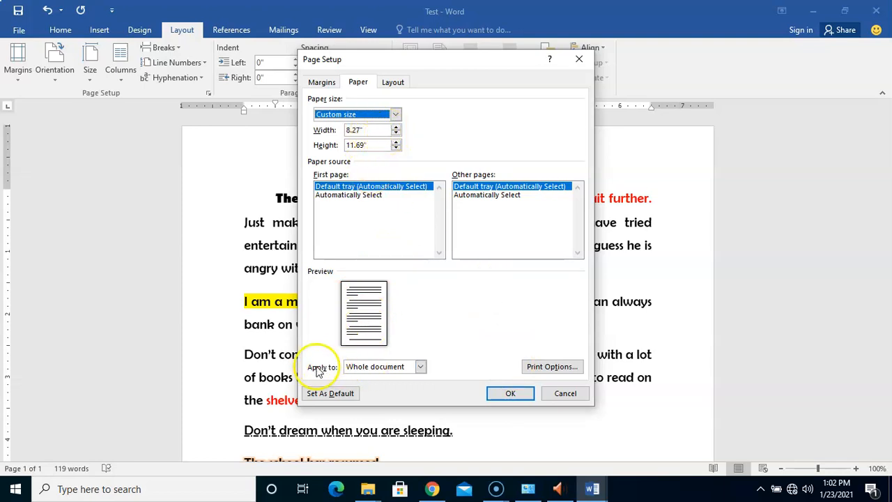
Step: Open the Apply to list to view its choices, keeping Whole document
left_click(422, 367)
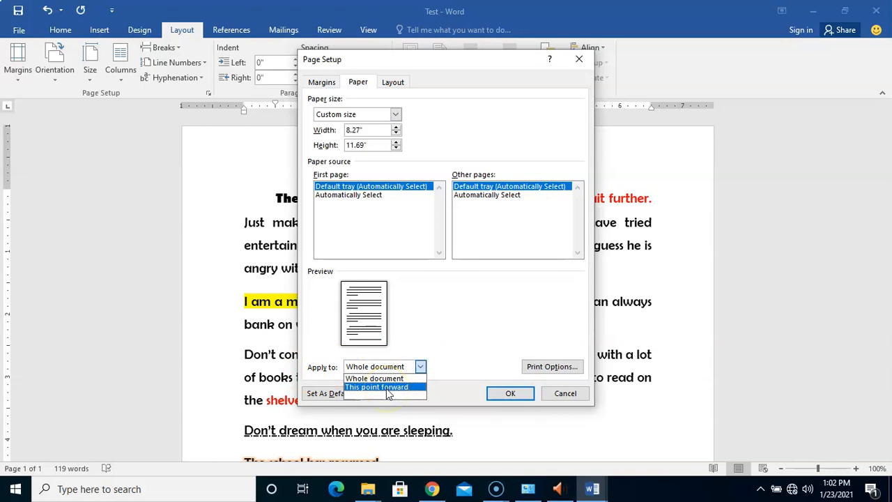
left_click(451, 308)
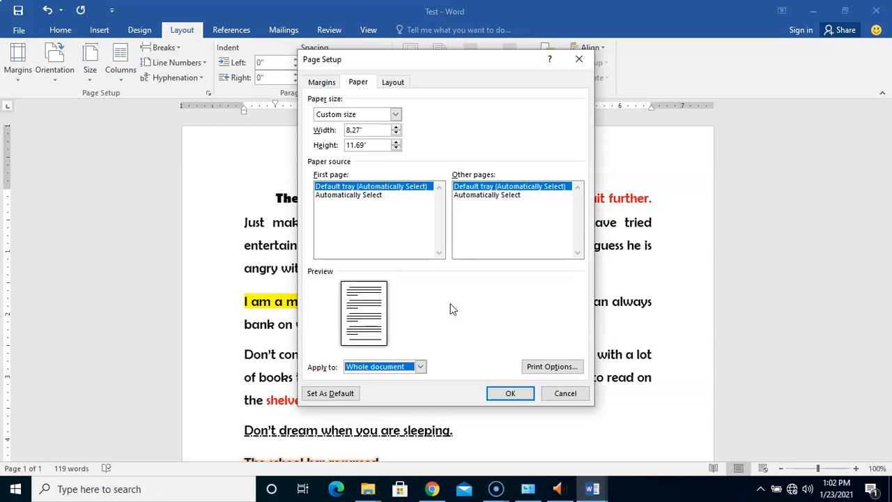
left_click(424, 290)
left_click(413, 293)
Step: Set the paper size to A4, leaving it applied to the whole document
left_click(395, 115)
left_click(362, 135)
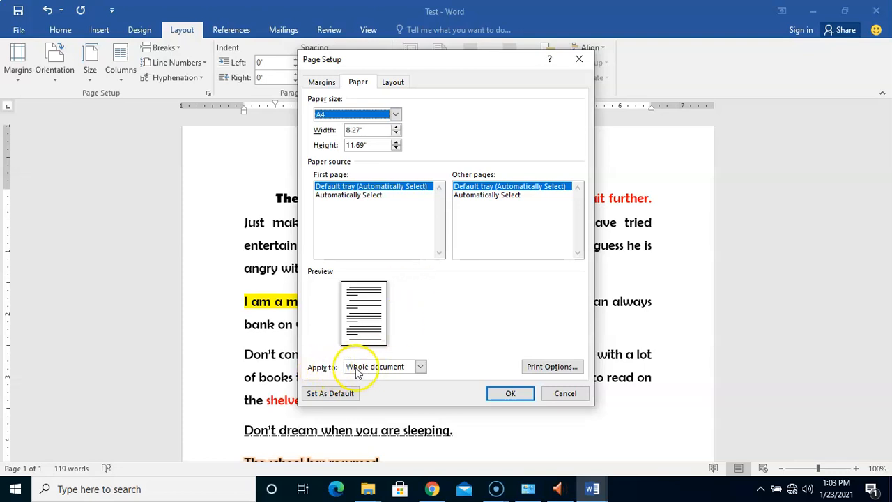
left_click(420, 366)
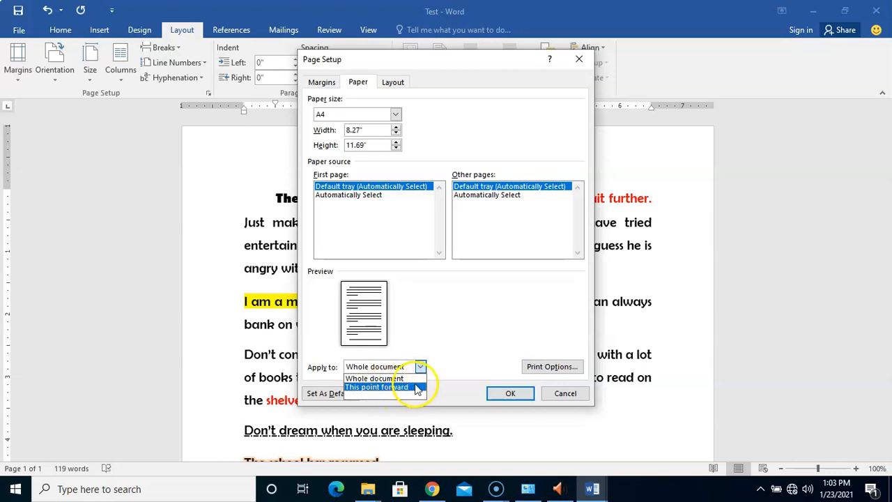
left_click(449, 357)
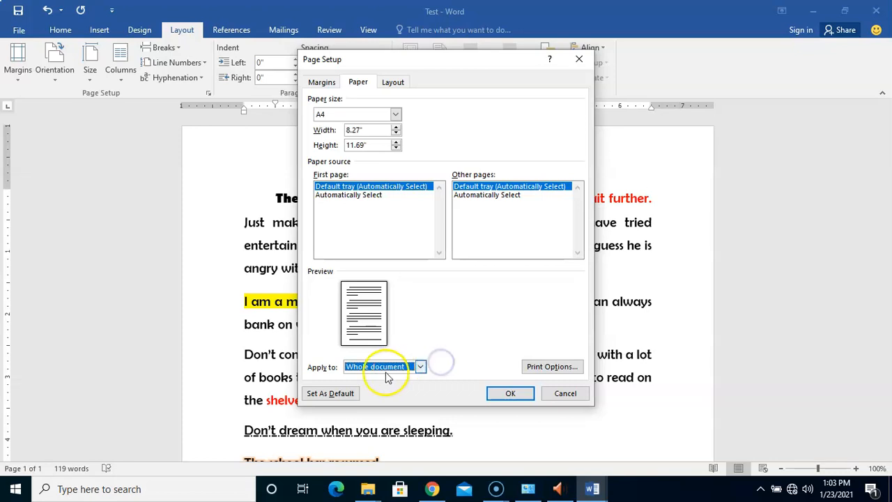
left_click(421, 367)
left_click(420, 368)
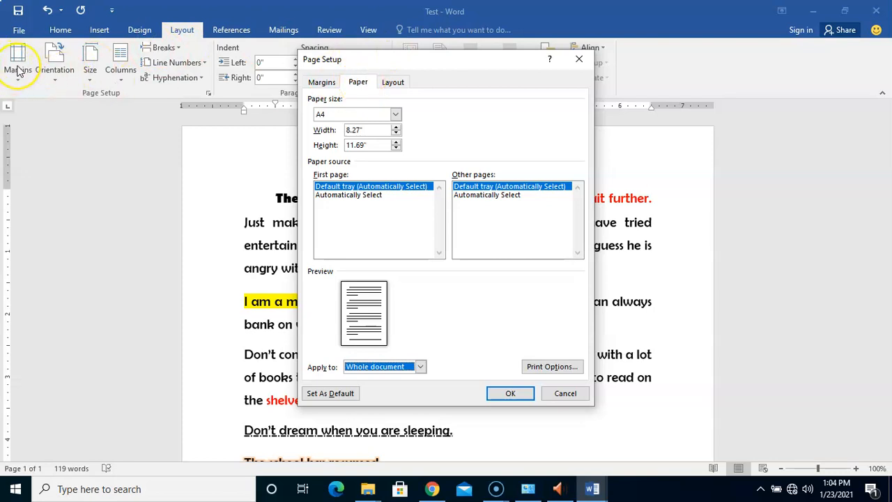
Step: Open the margin settings and view the gutter position options, keeping Left
left_click(321, 82)
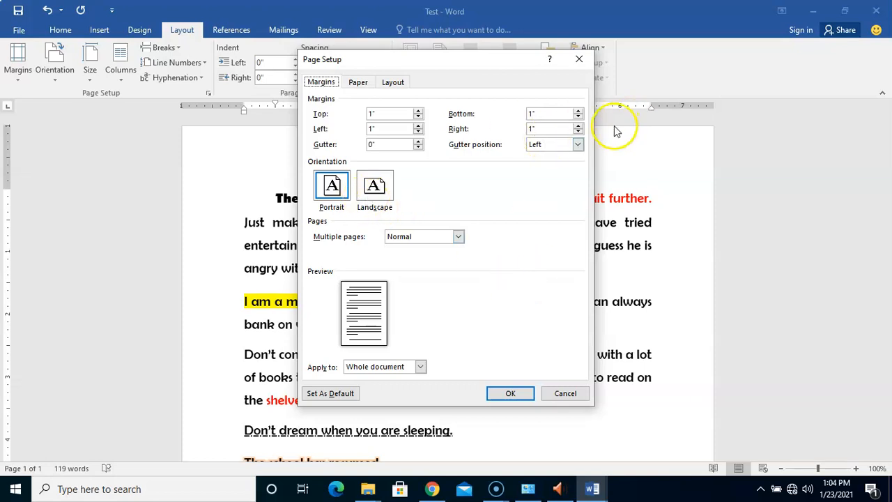
left_click(578, 144)
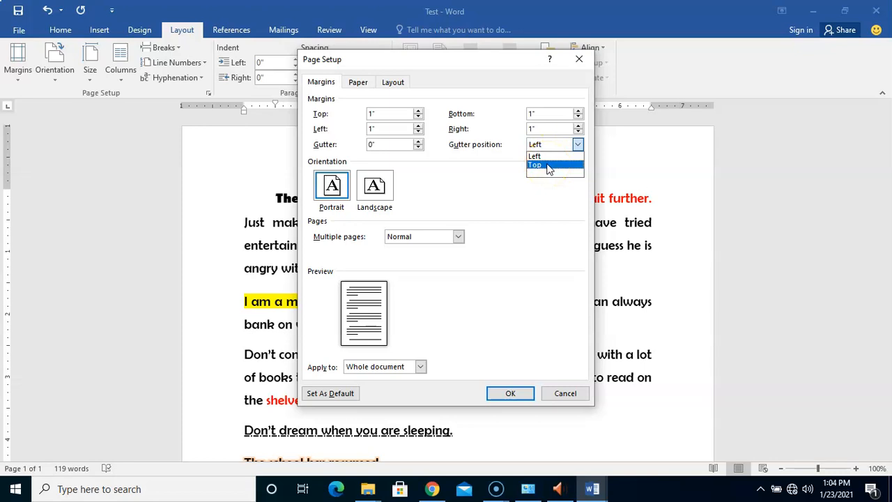
left_click(501, 171)
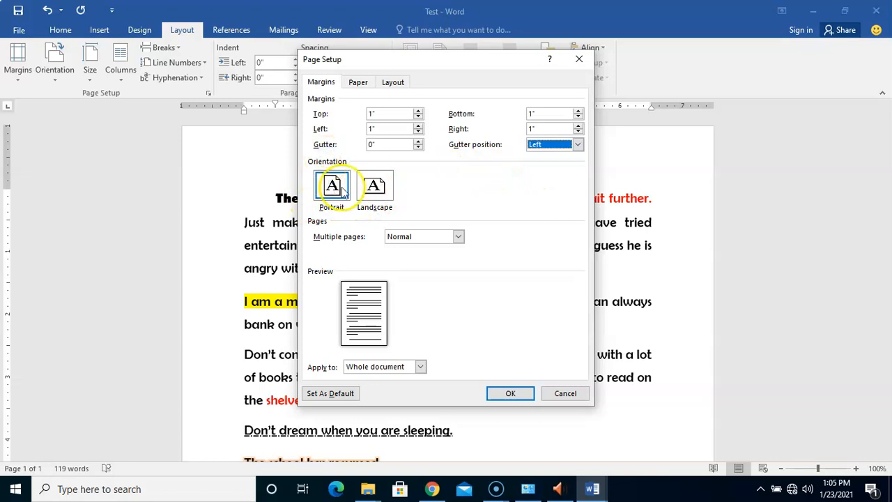
Step: Switch the page orientation to Landscape and back to Portrait
left_click(382, 195)
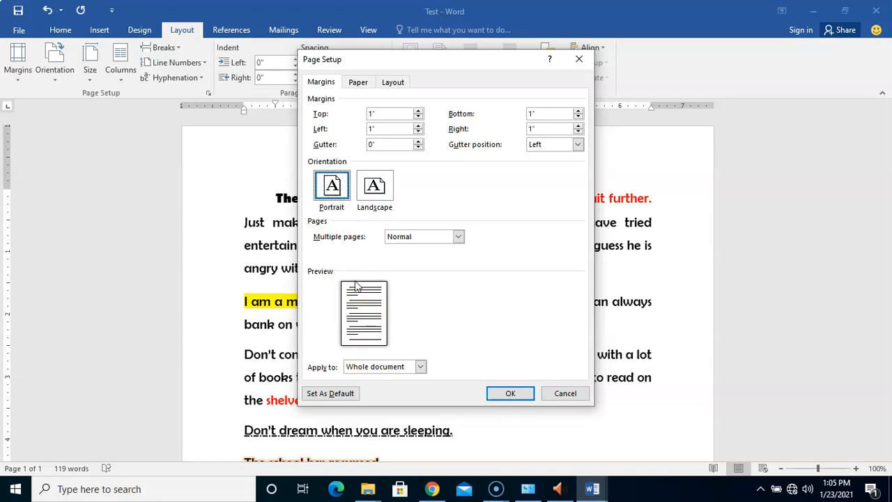
left_click(376, 187)
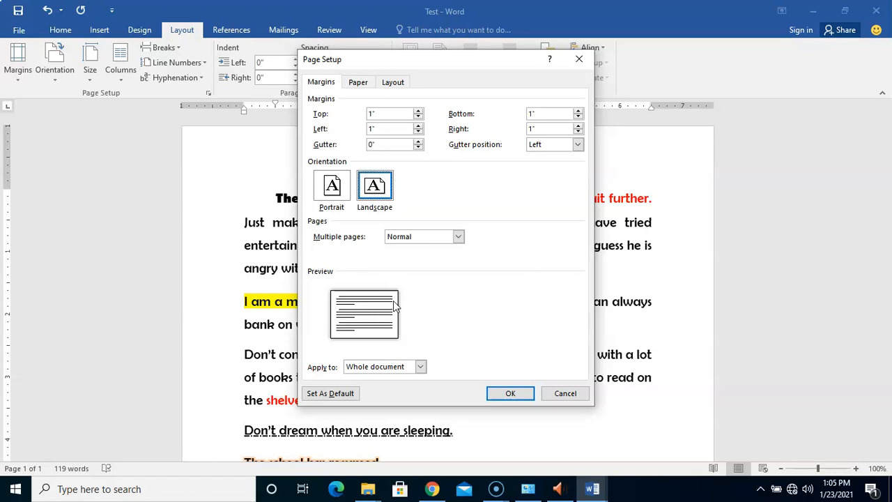
left_click(368, 191)
left_click(332, 189)
left_click(334, 194)
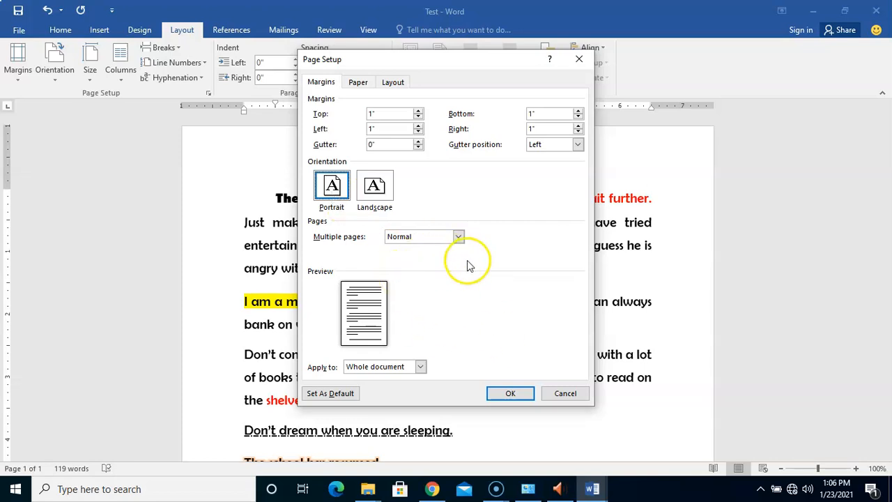
Step: Review the Multiple pages and Apply to options, keeping Normal and Whole document
left_click(460, 239)
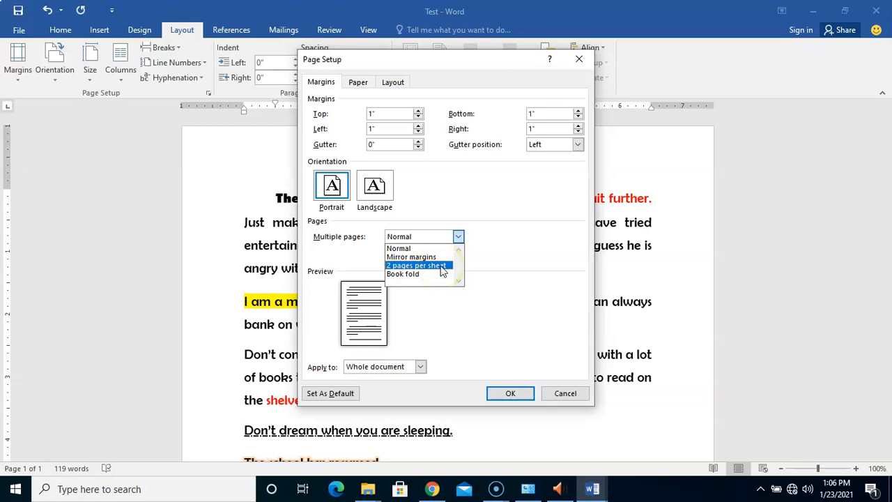
left_click(432, 278)
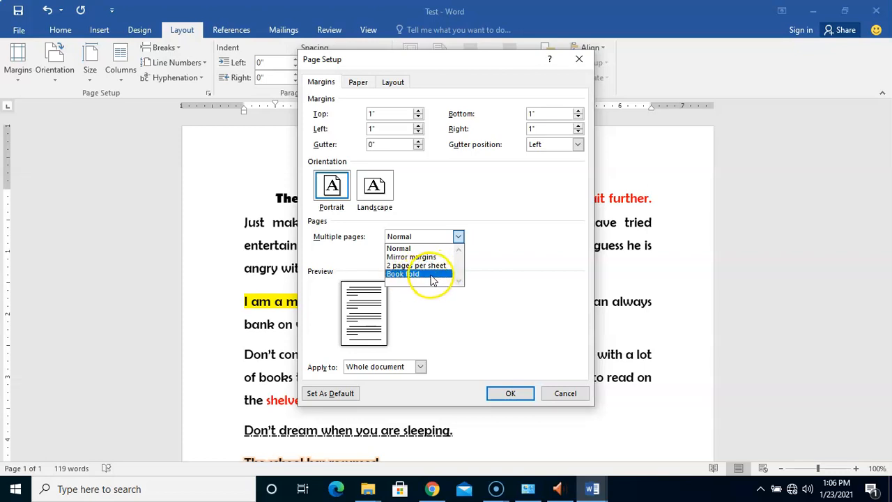
left_click(488, 269)
left_click(458, 237)
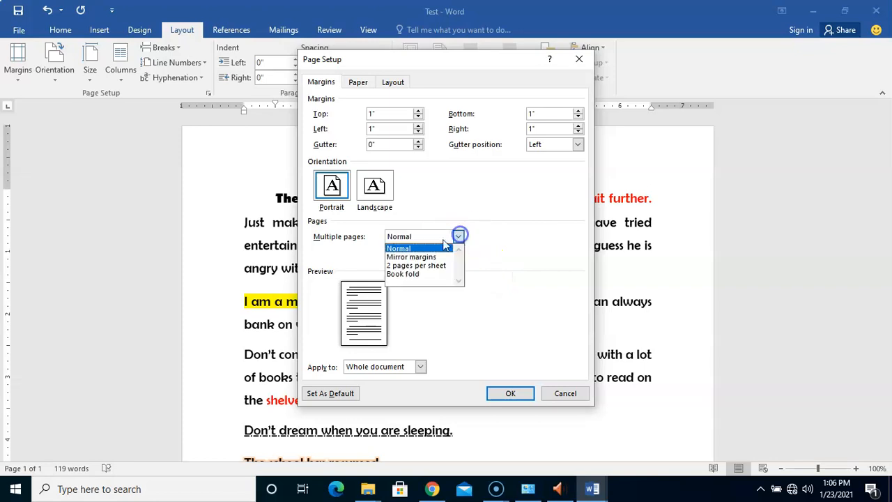
left_click(480, 248)
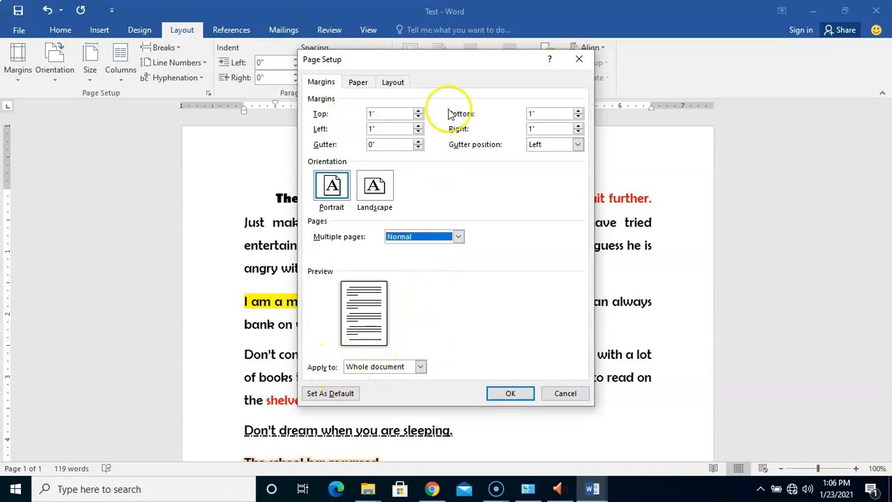
left_click(422, 367)
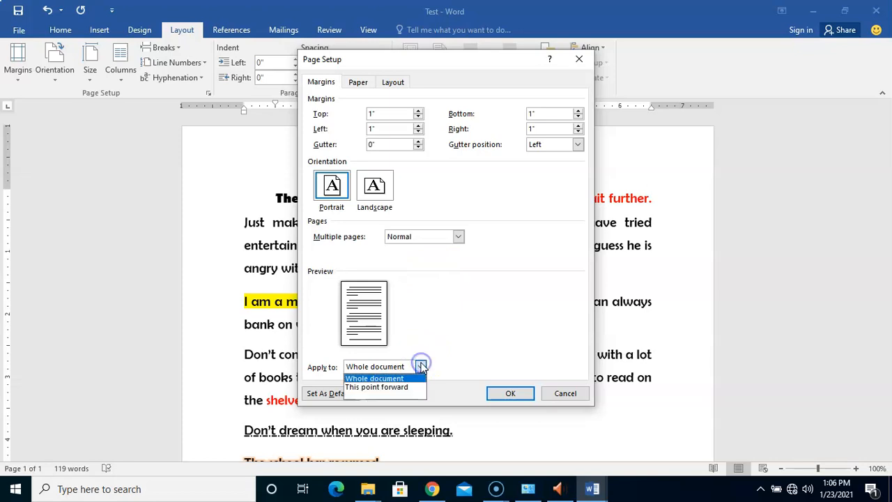
left_click(480, 330)
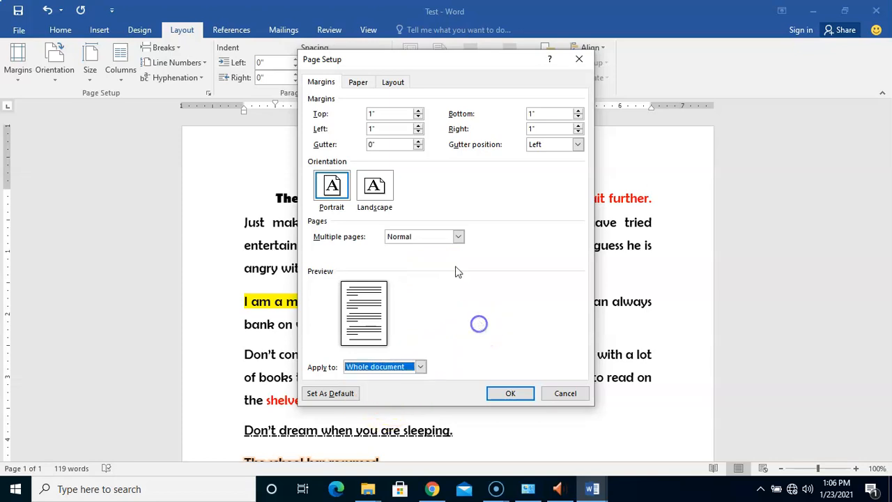
Step: Flip through the Page Setup sections and open the Layout settings
left_click(358, 82)
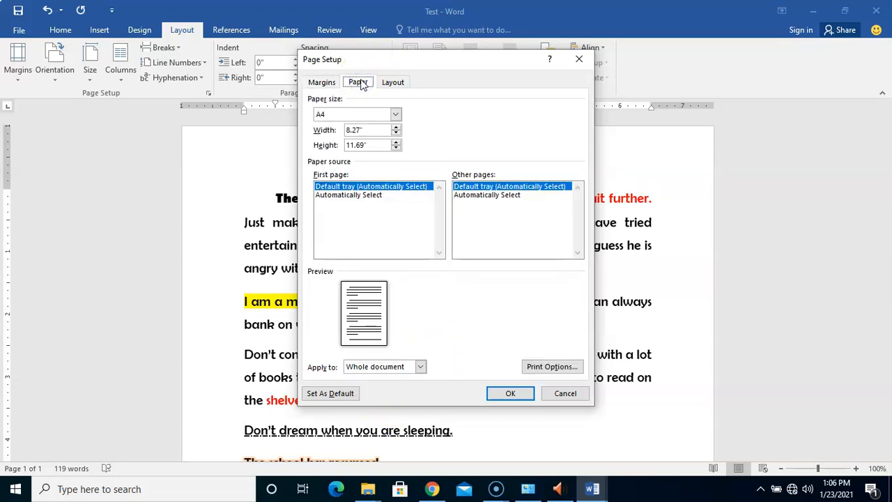
left_click(325, 82)
left_click(481, 262)
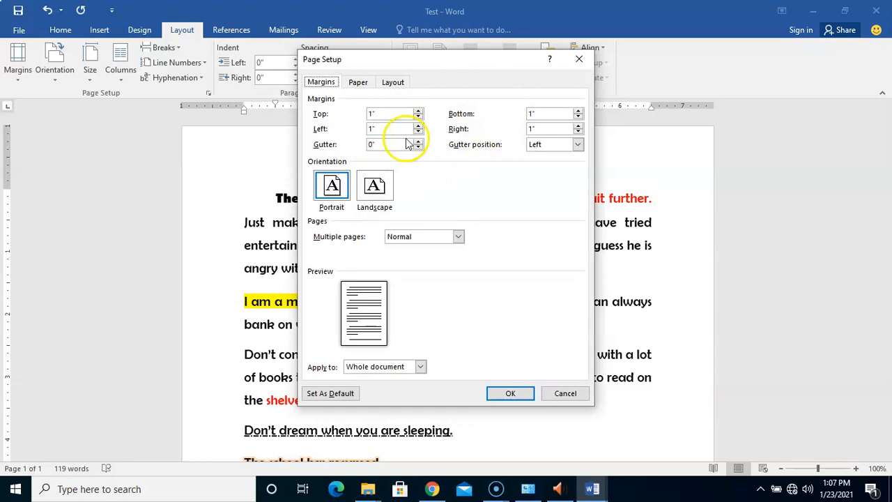
left_click(357, 81)
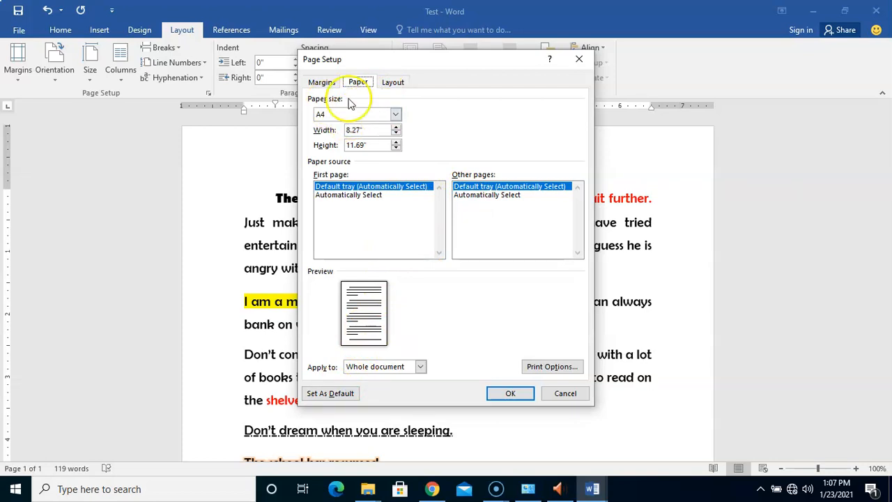
left_click(323, 85)
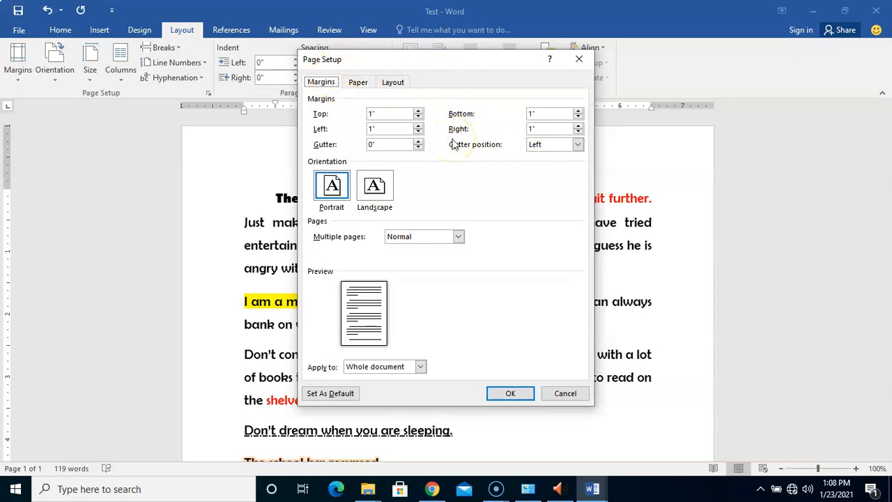
left_click(357, 84)
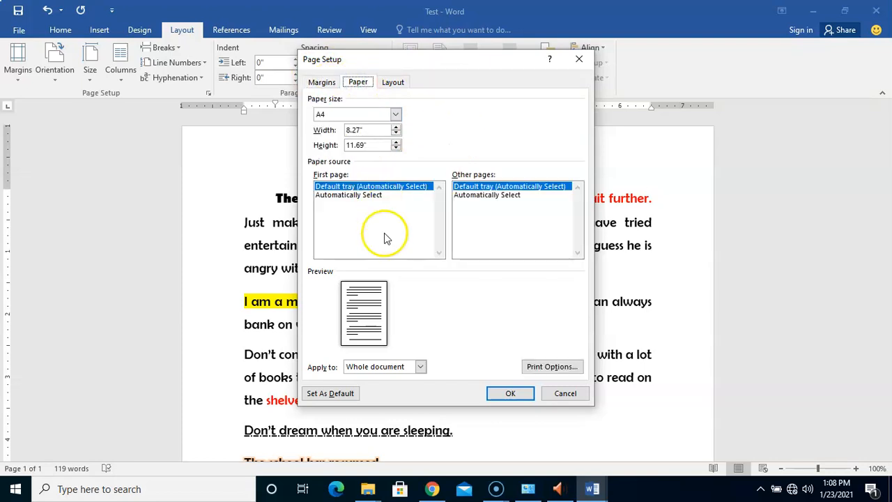
left_click(403, 83)
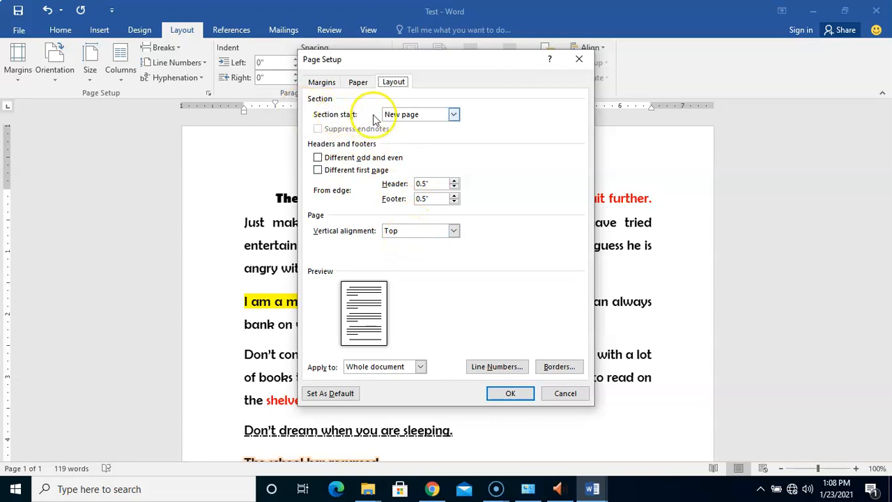
Step: Set the page's vertical alignment to Justified, trying Center first
left_click(391, 231)
left_click(502, 231)
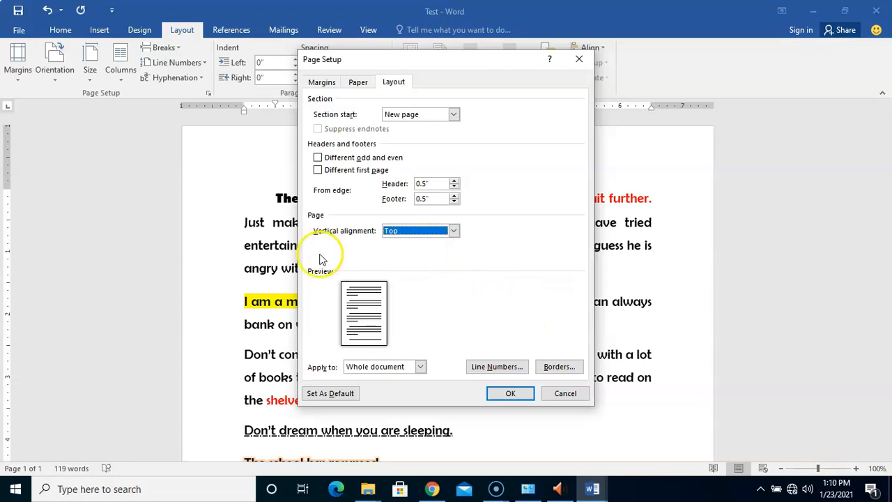
left_click(457, 231)
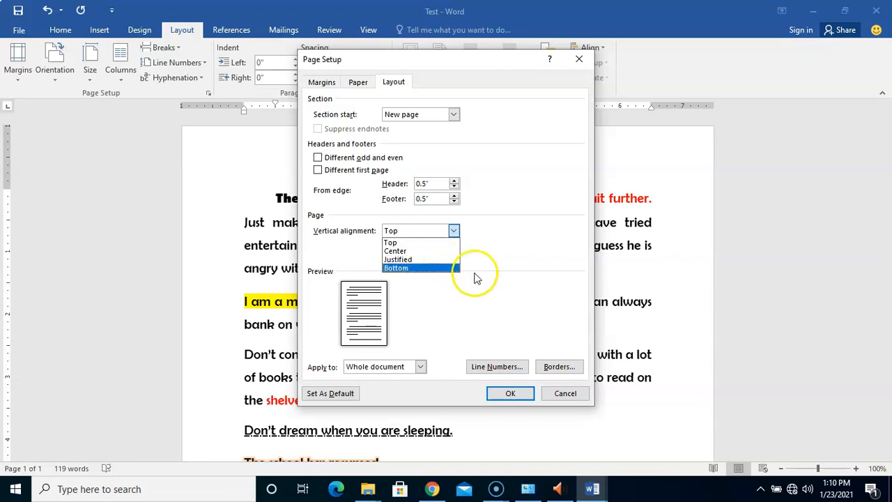
left_click(415, 251)
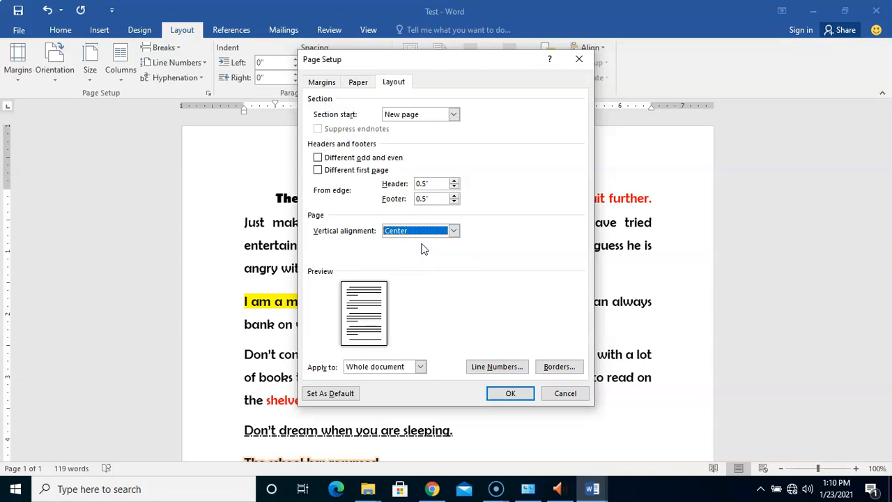
left_click(453, 232)
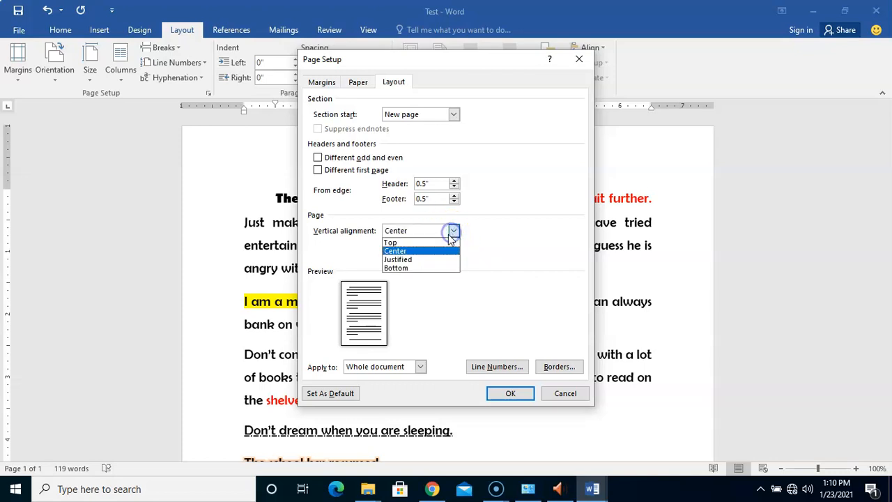
left_click(408, 258)
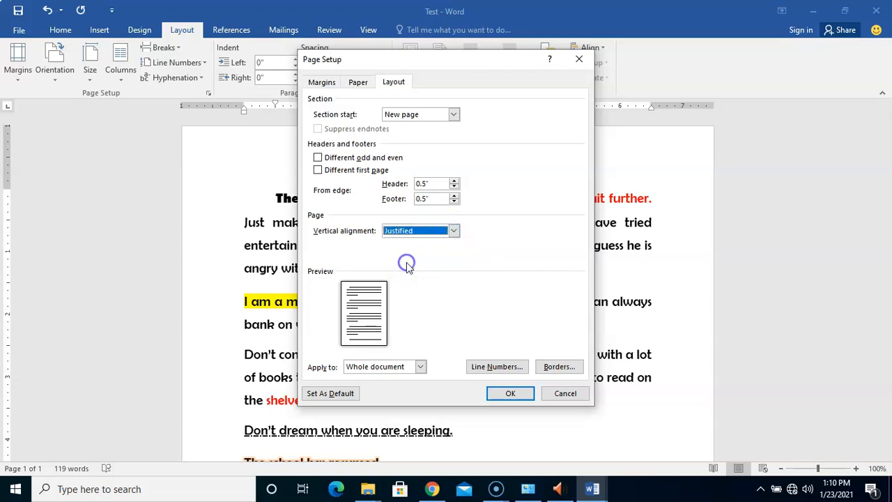
left_click(454, 231)
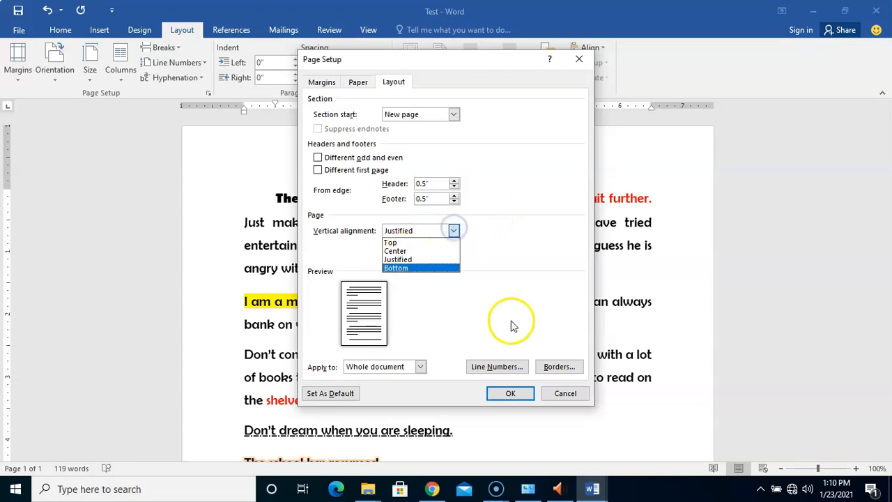
left_click(511, 267)
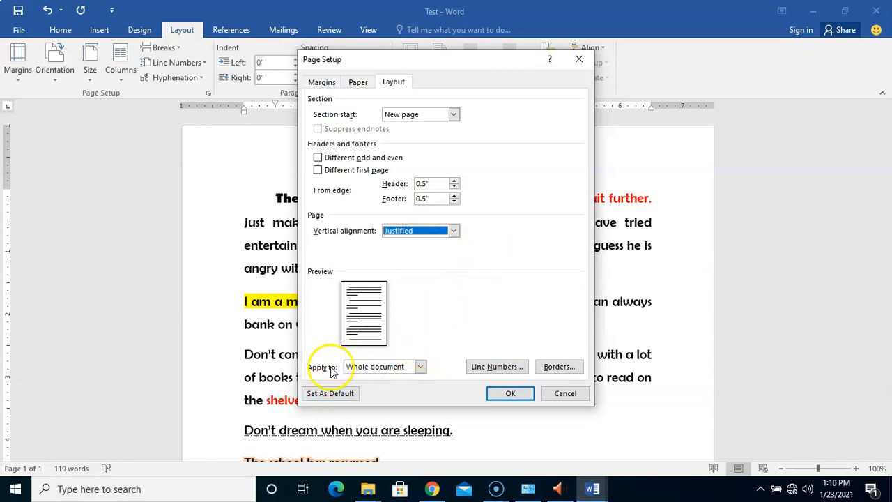
Step: Check the Apply to choices keeping Whole document, revisit the Margins and Paper sections, and apply the Page Setup
left_click(421, 366)
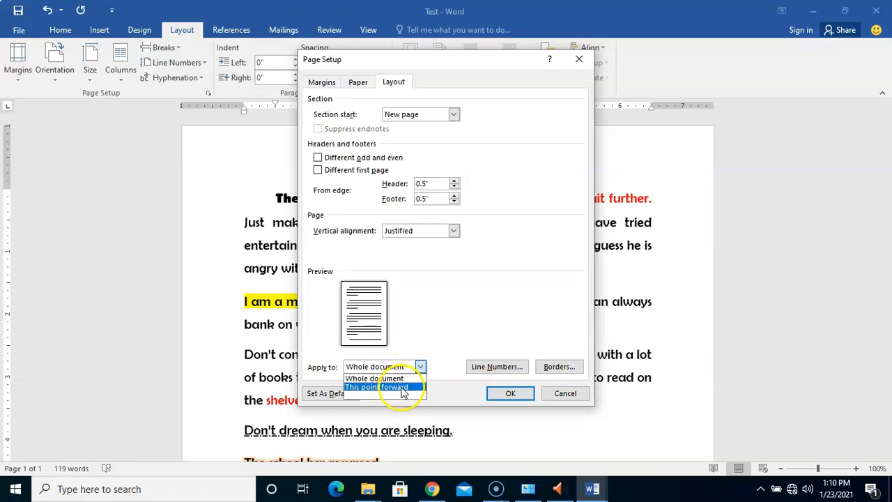
left_click(442, 321)
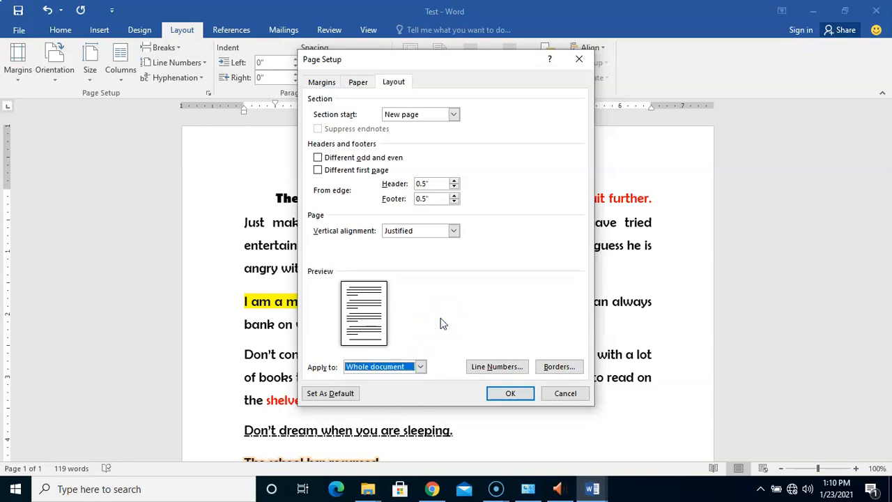
left_click(451, 319)
left_click(322, 83)
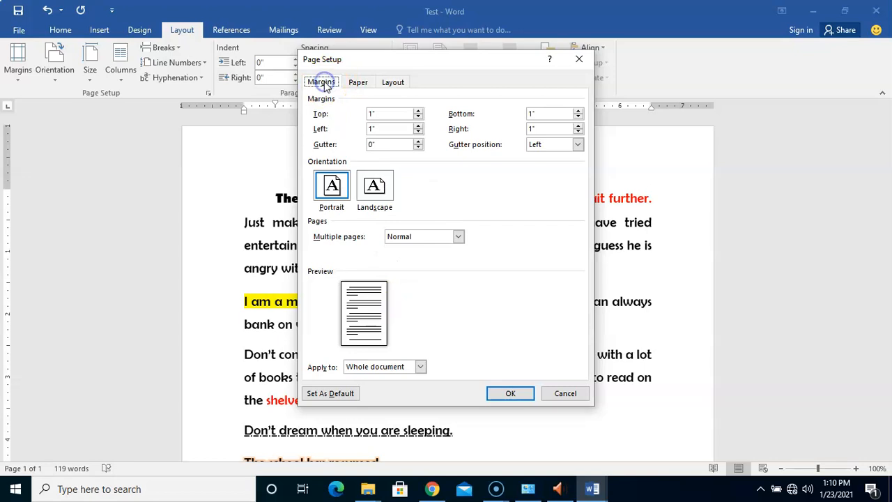
left_click(358, 83)
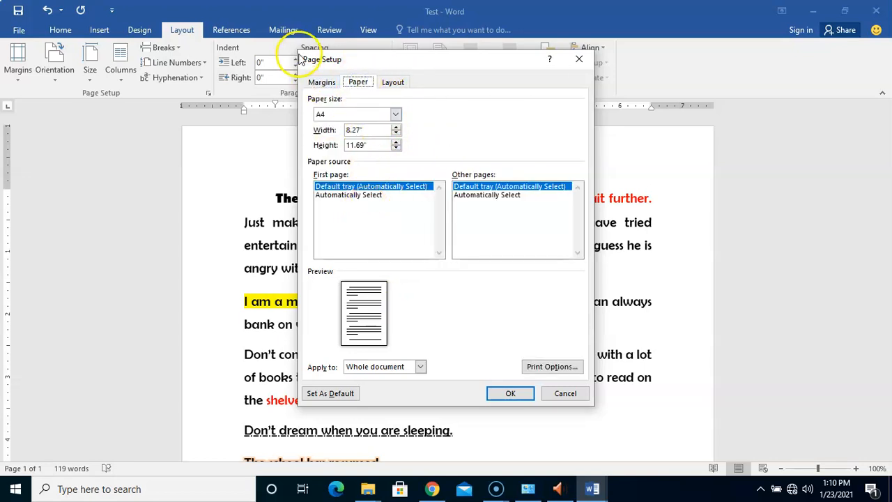
left_click(324, 83)
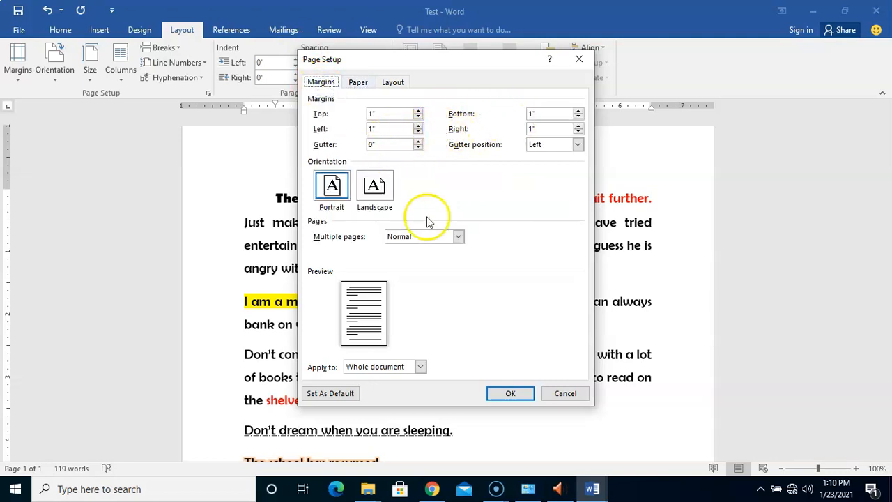
left_click(502, 395)
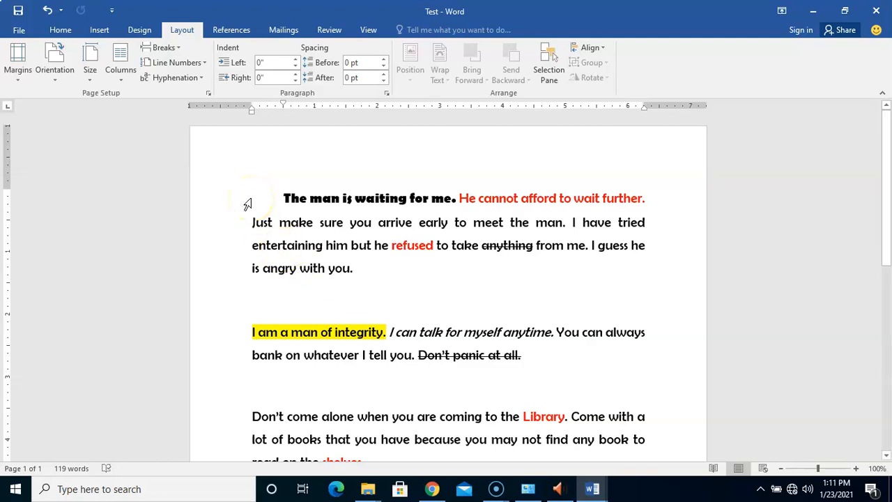
Step: Insert the built-in Area of Circle equation inside the first paragraph
left_click(343, 273)
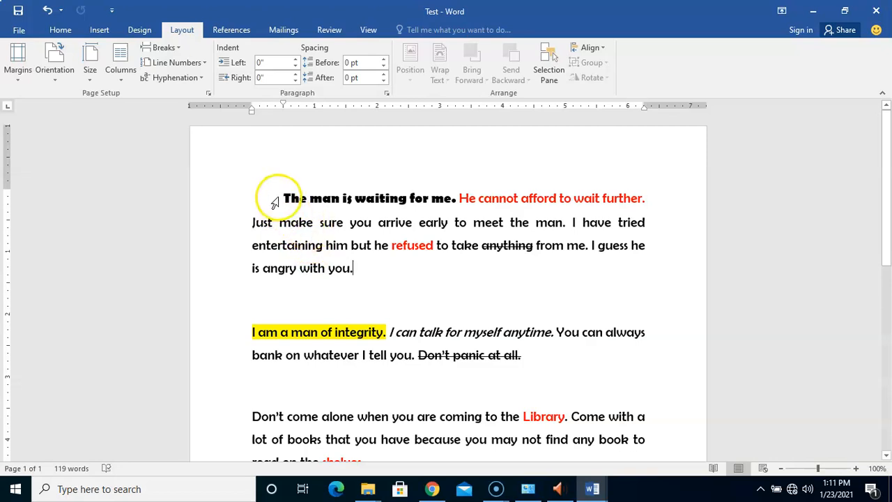
left_click_drag(275, 201, 283, 285)
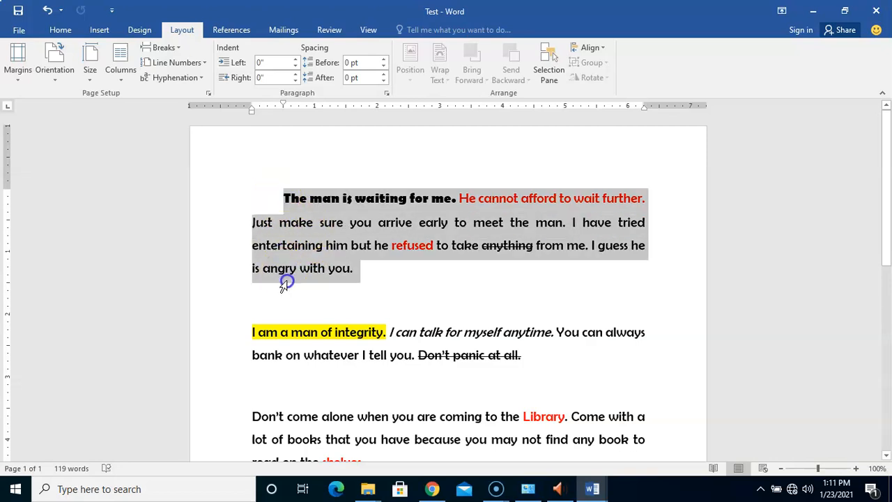
left_click(415, 332)
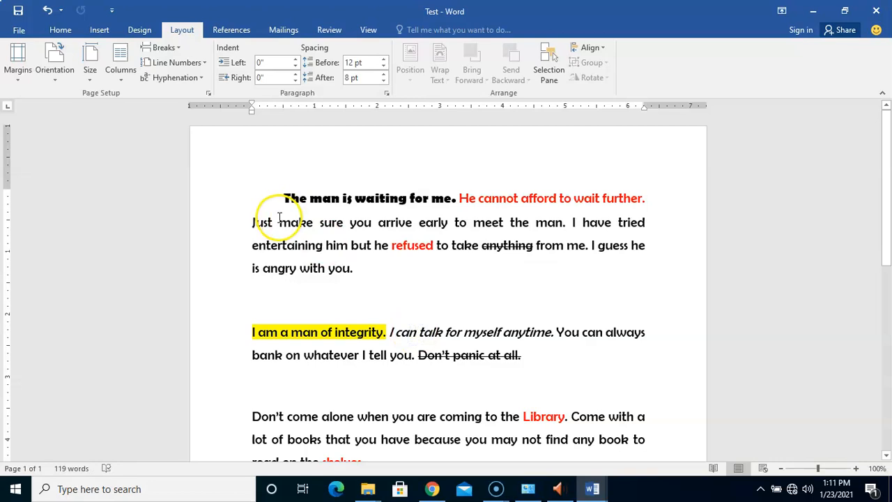
left_click_drag(265, 202, 269, 212)
left_click(309, 240)
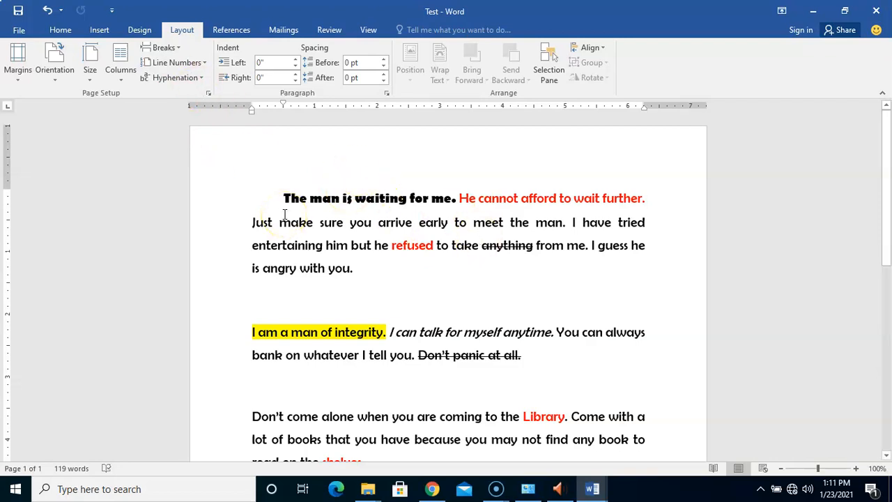
left_click(60, 30)
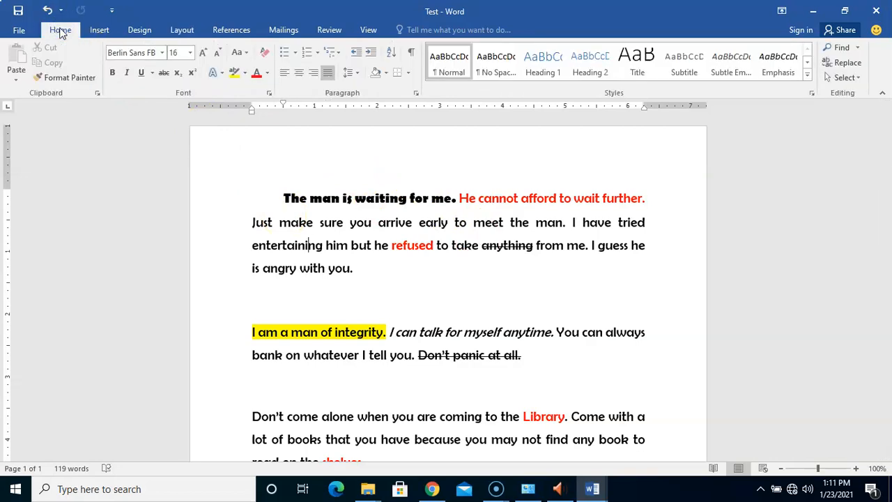
left_click(99, 31)
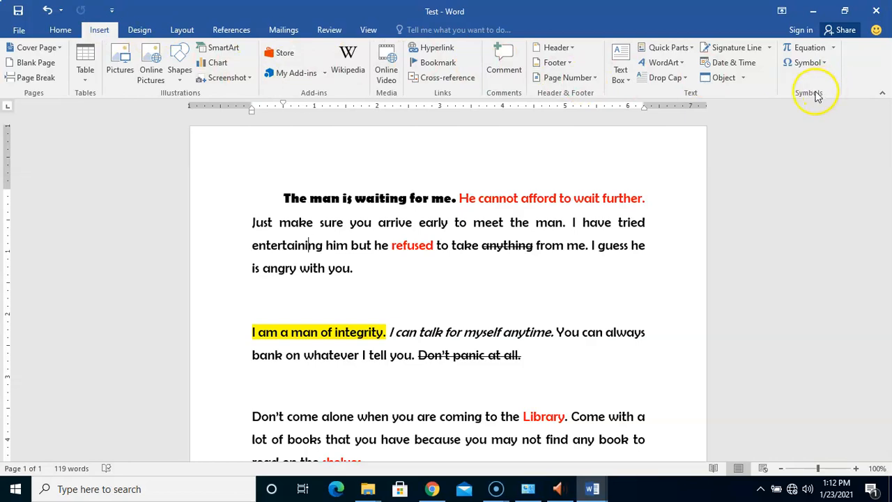
left_click(834, 49)
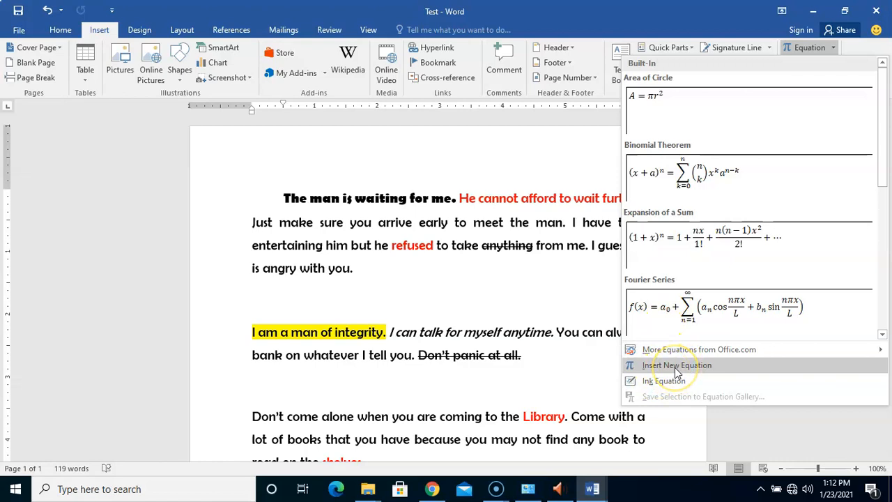
mouse_move(670, 351)
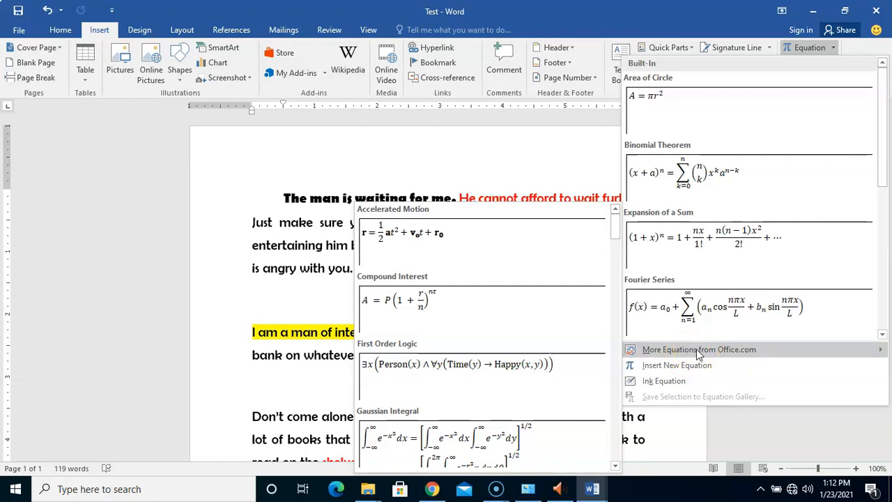
left_click(834, 47)
left_click(833, 49)
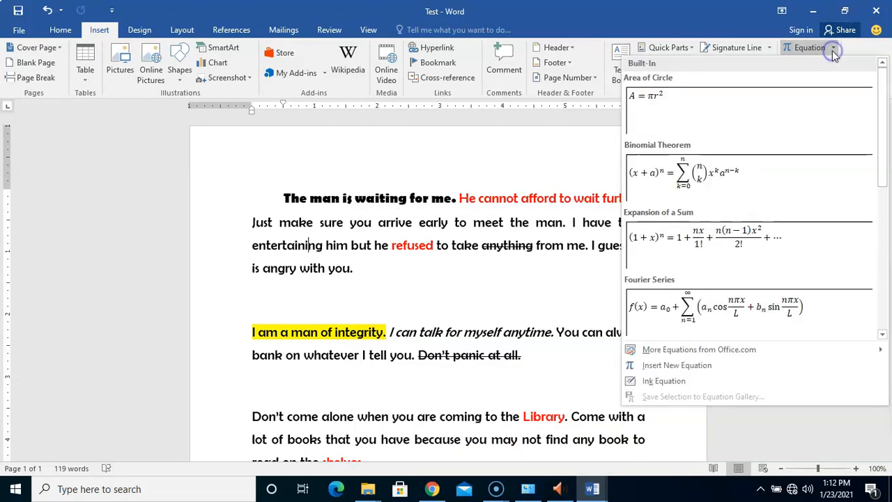
left_click(704, 115)
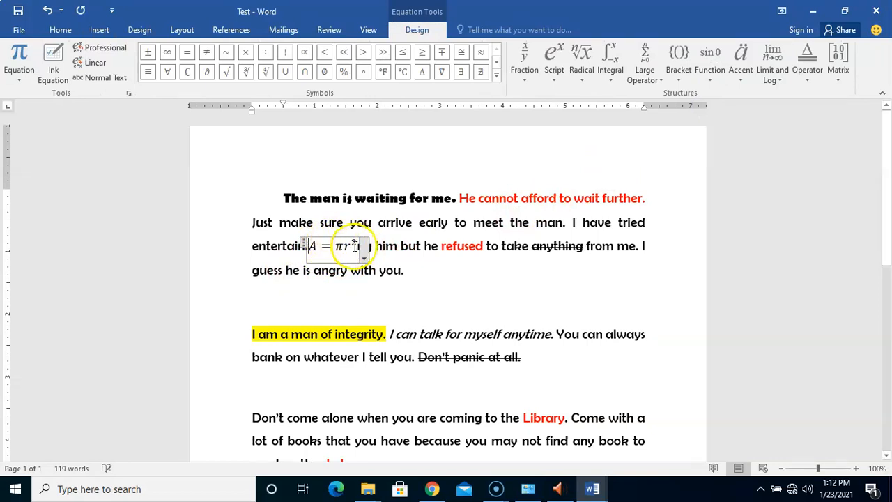
Step: Move the equation to the end of the first paragraph
left_click_drag(305, 248, 358, 269)
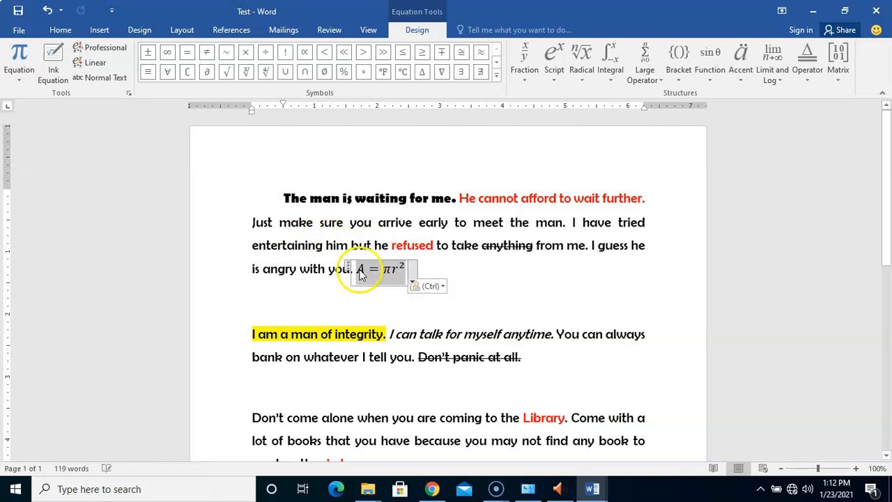
left_click(450, 286)
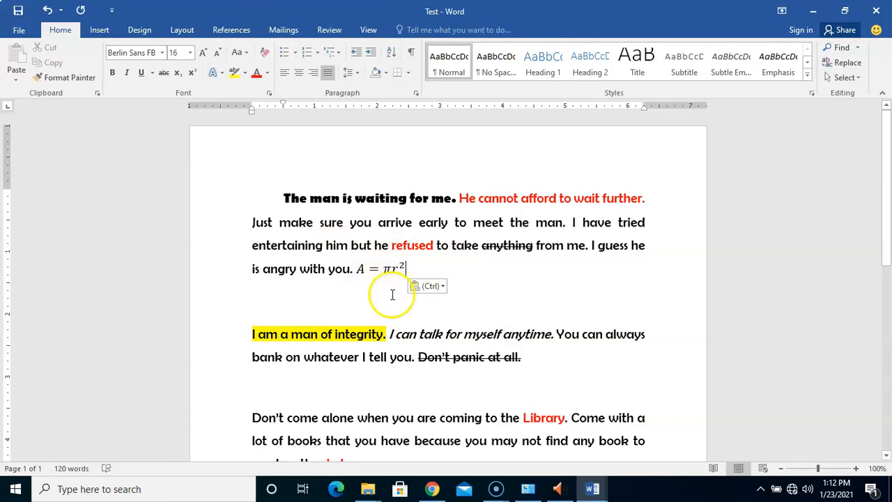
Step: Replace the A in the equation with B
left_click(364, 272)
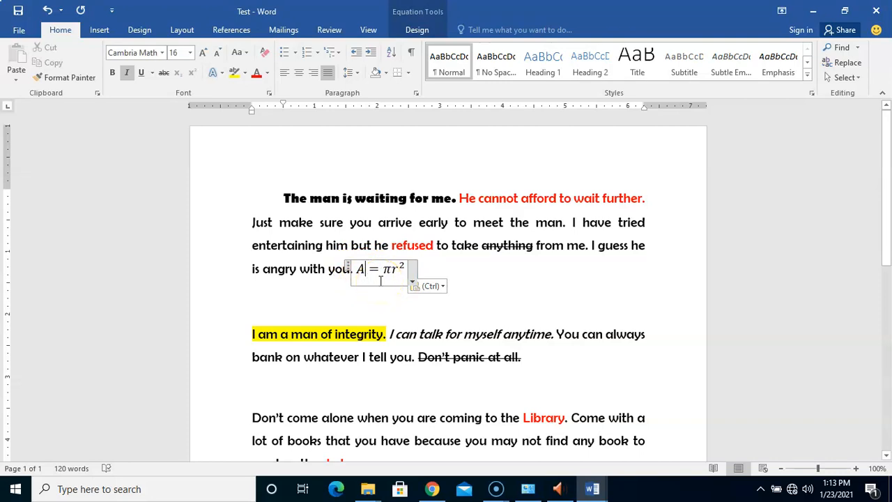
key("BackSpace")
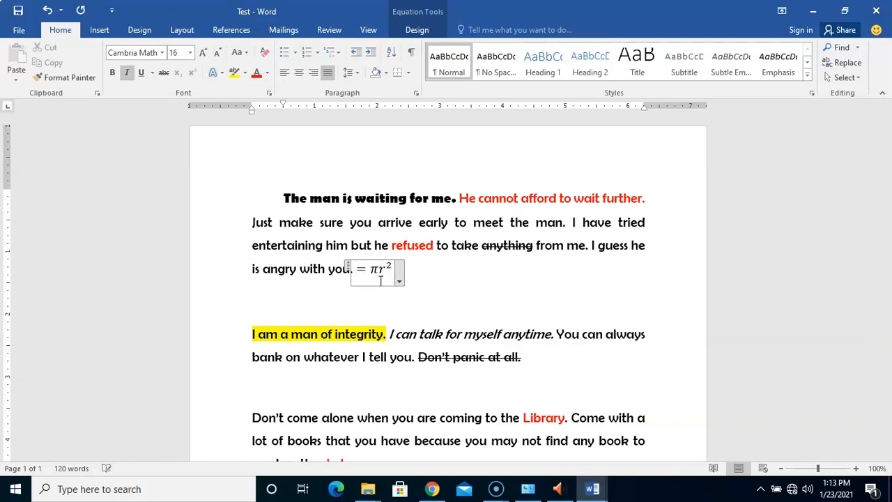
type("B")
left_click(388, 272)
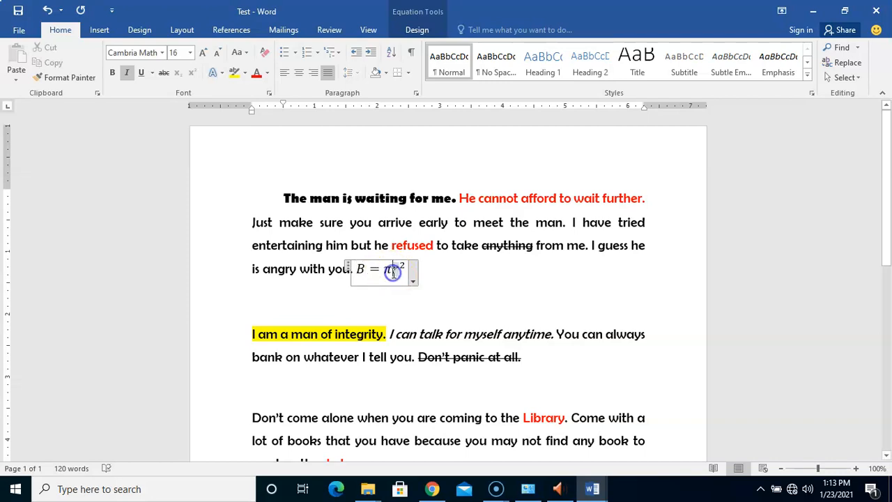
left_click(392, 274)
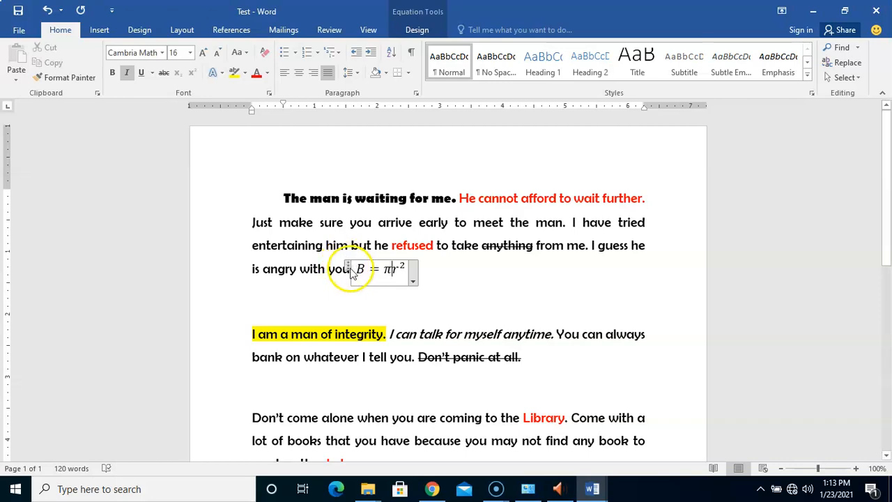
Step: Open the equation's options menu, then select and delete the equation
left_click(413, 281)
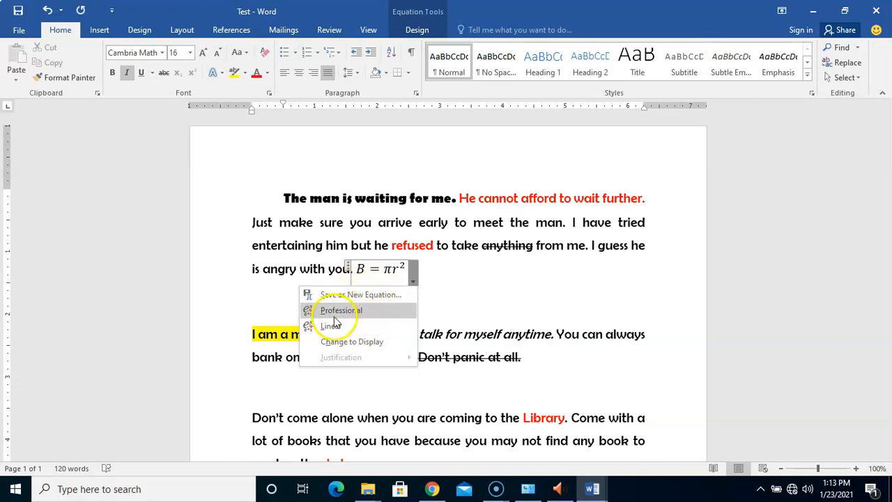
left_click(486, 284)
left_click(347, 267)
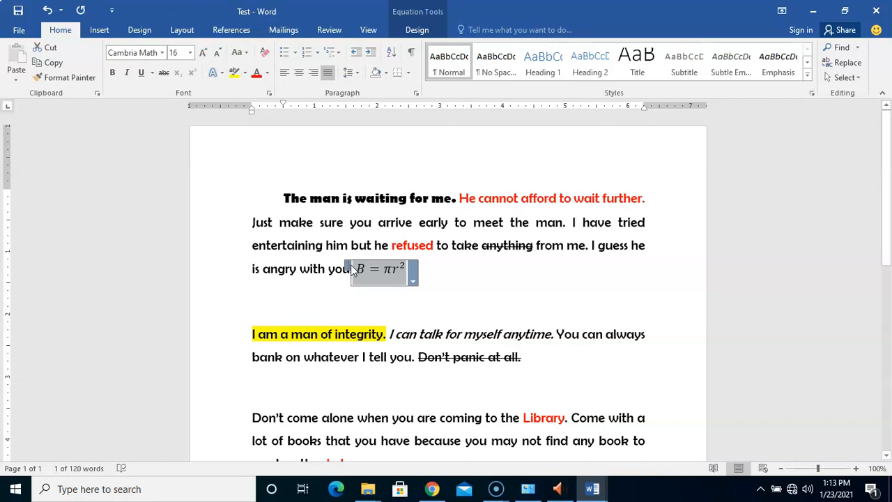
key("Delete")
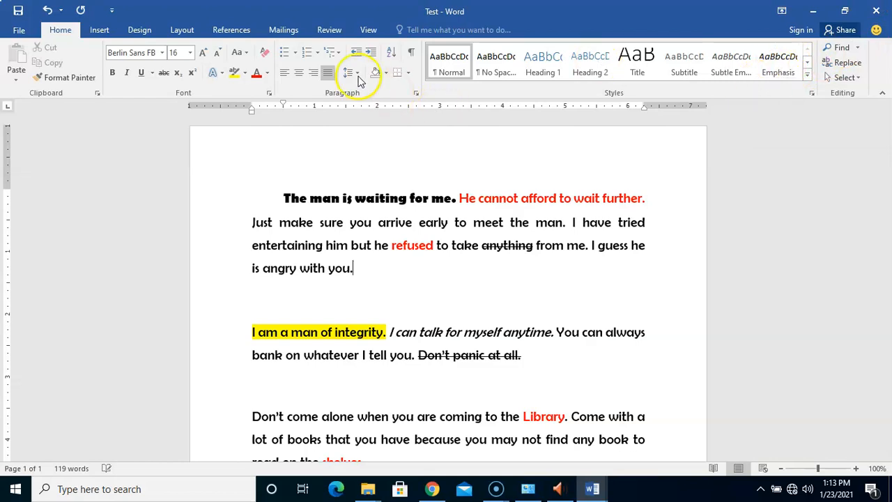
Step: Open the Symbol dialog and browse its Special Characters list and symbol grid
left_click(100, 29)
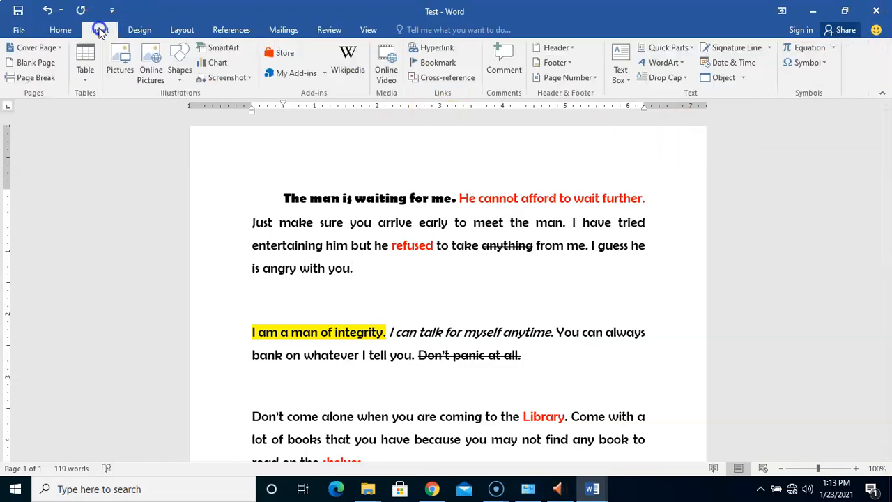
left_click(820, 64)
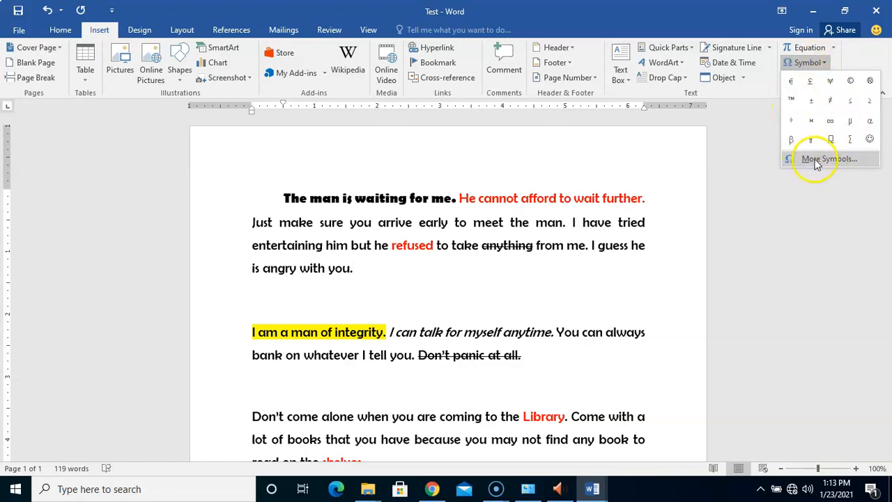
left_click(818, 160)
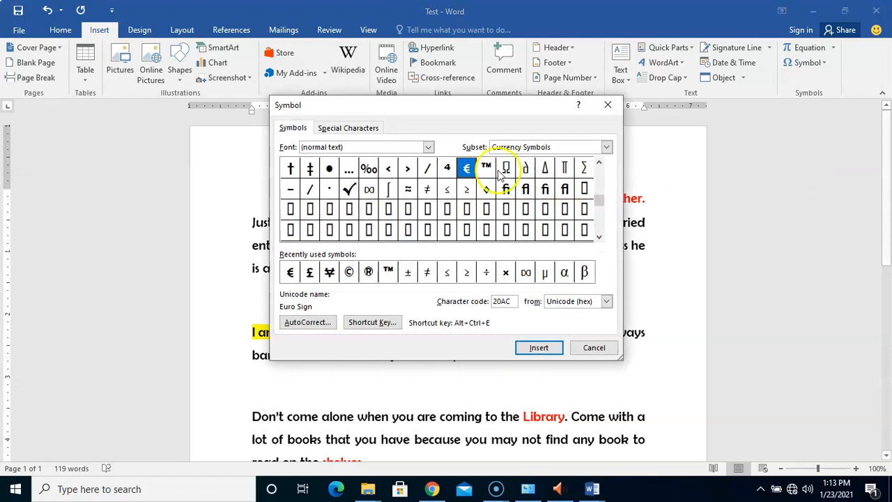
left_click(346, 128)
left_click_drag(612, 189, 605, 157)
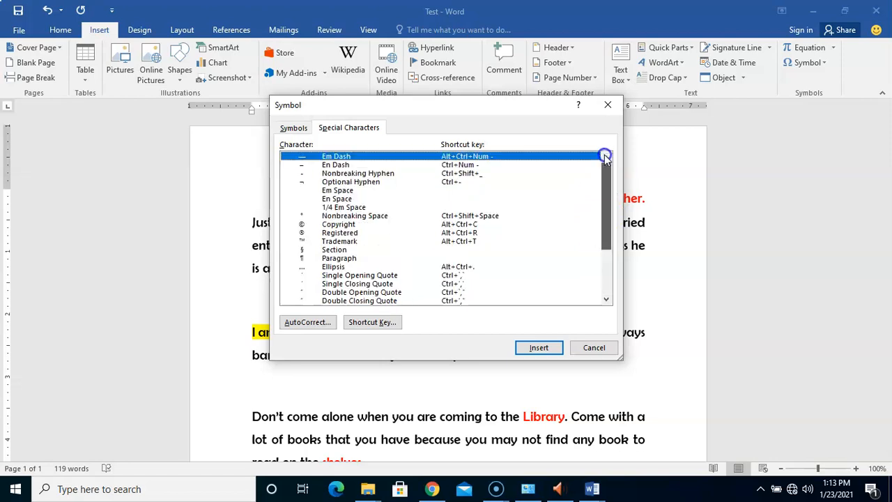
left_click(293, 128)
left_click(598, 200)
left_click_drag(598, 222, 601, 168)
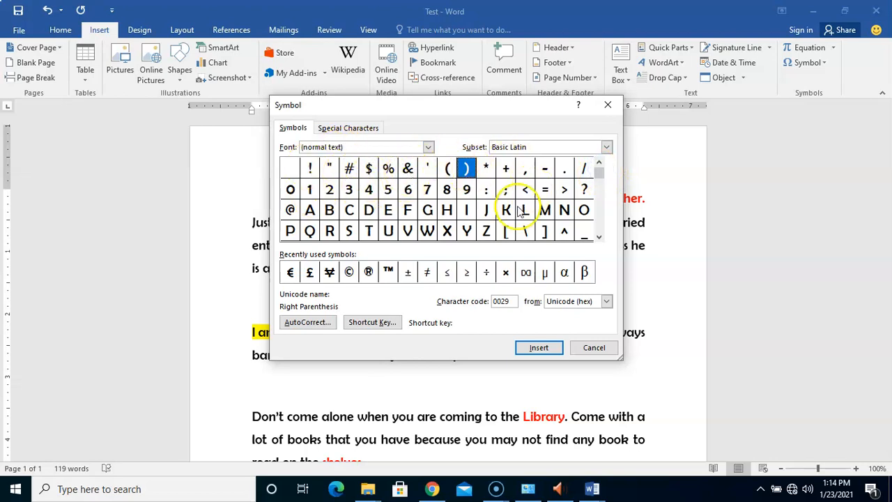
left_click(600, 180)
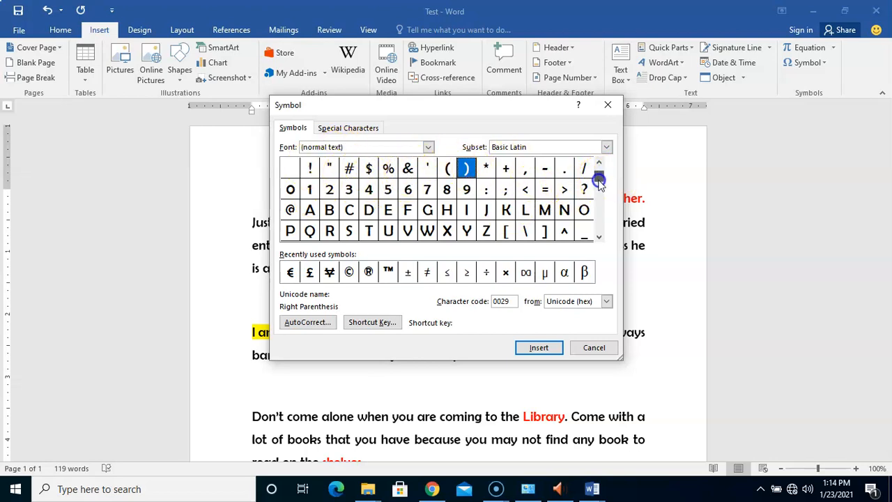
left_click_drag(596, 186, 596, 226)
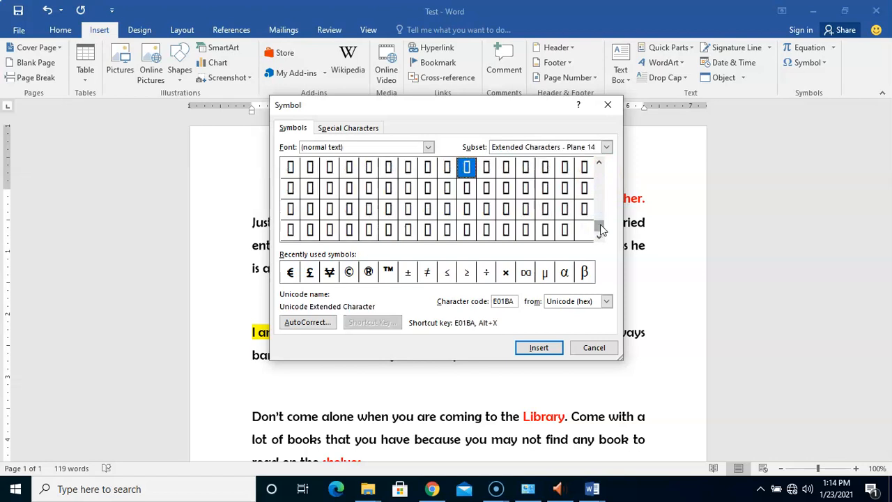
Step: Browse the Symbol dialog's fonts and subsets, such as Agency FB and Arial's IPA Extensions and Spacing Modifier Letters, then close it
left_click(428, 147)
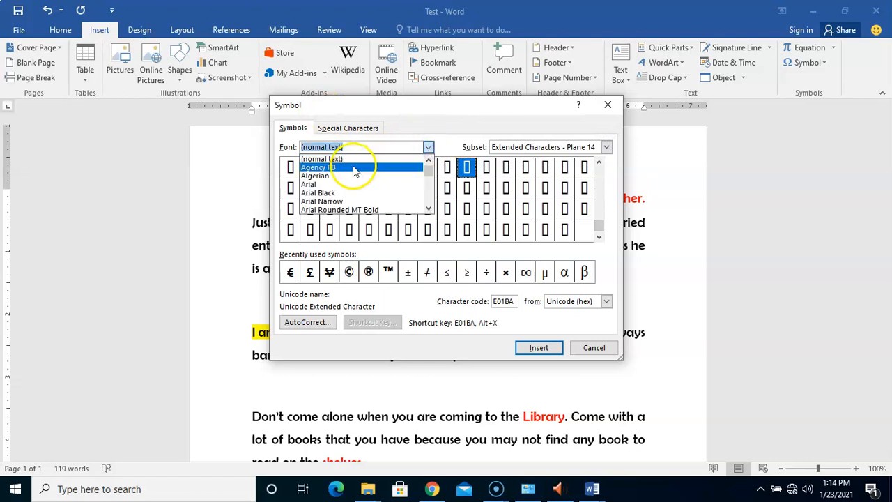
left_click(350, 168)
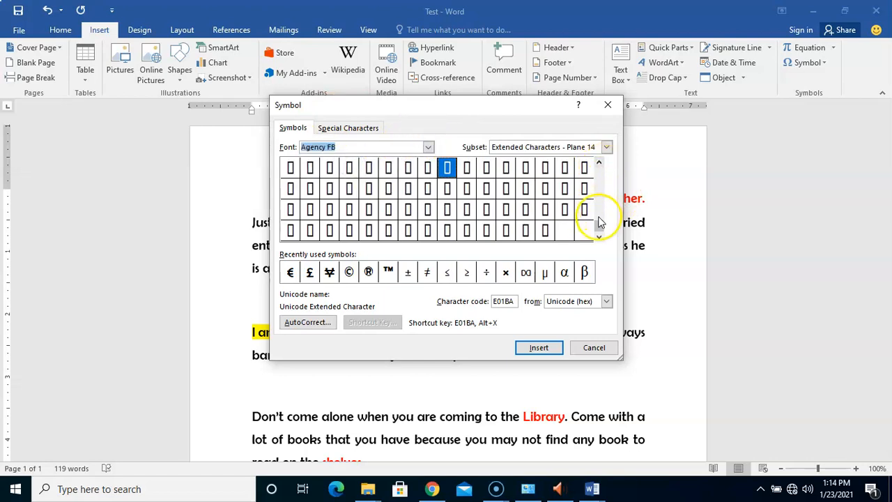
left_click_drag(598, 224, 598, 158)
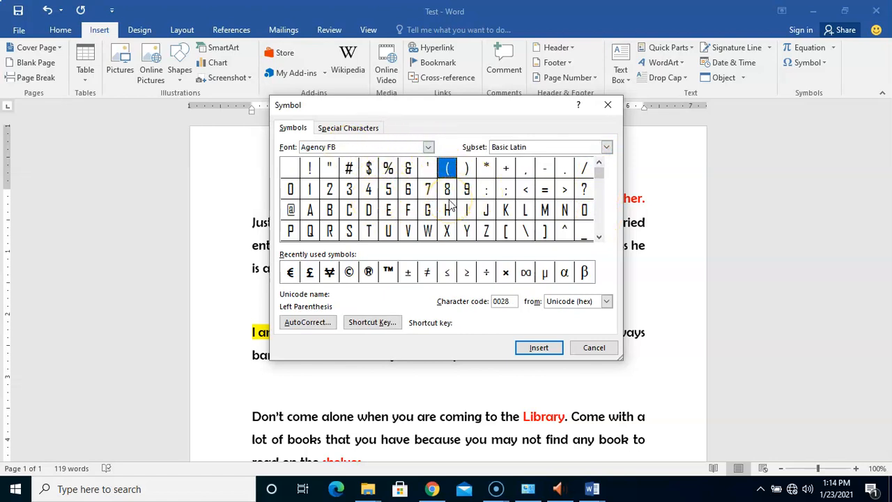
left_click(428, 148)
left_click(333, 186)
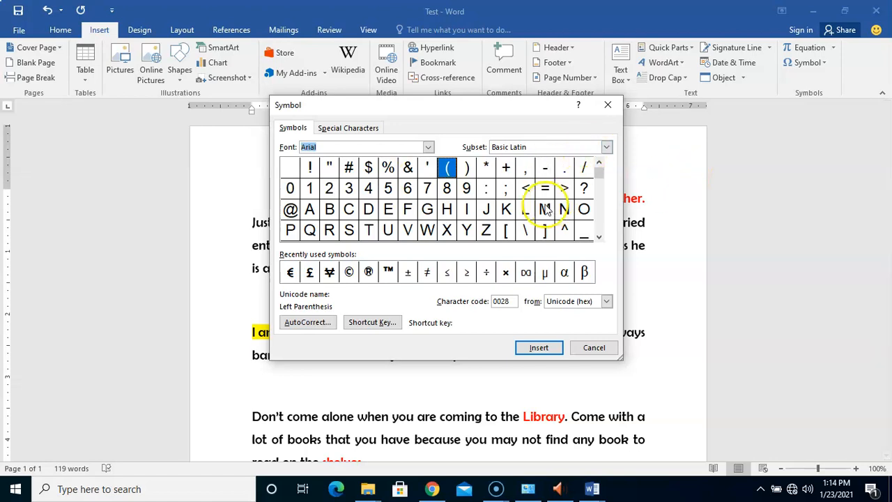
left_click(606, 147)
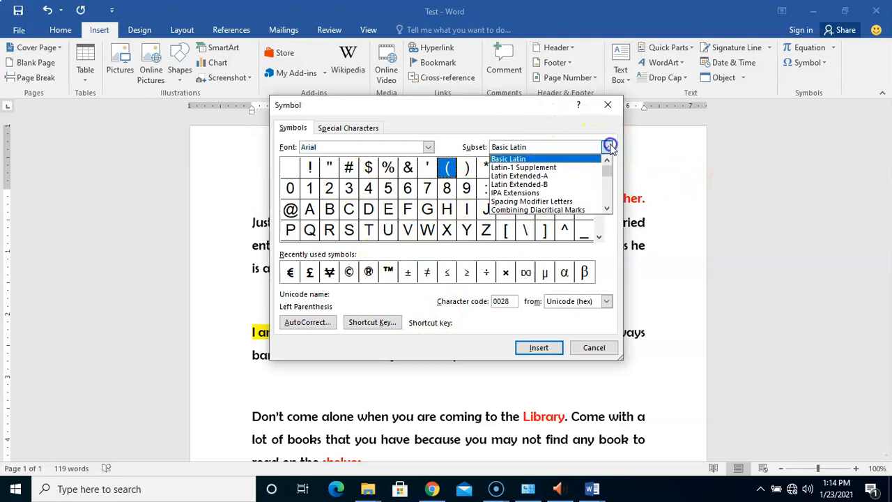
left_click(534, 193)
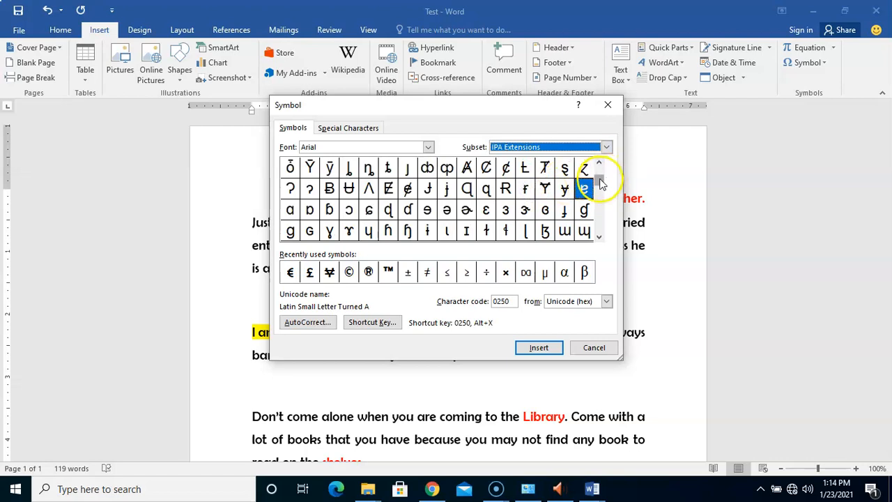
left_click_drag(601, 166, 598, 201)
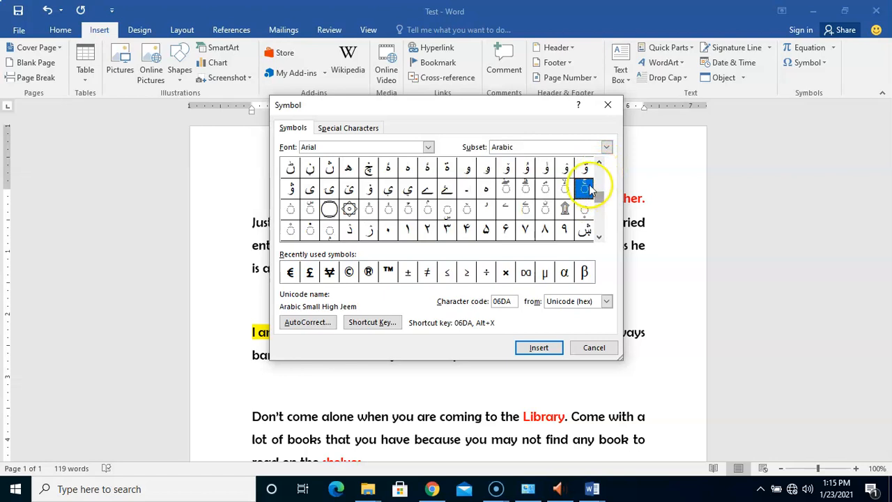
left_click_drag(601, 201, 602, 166)
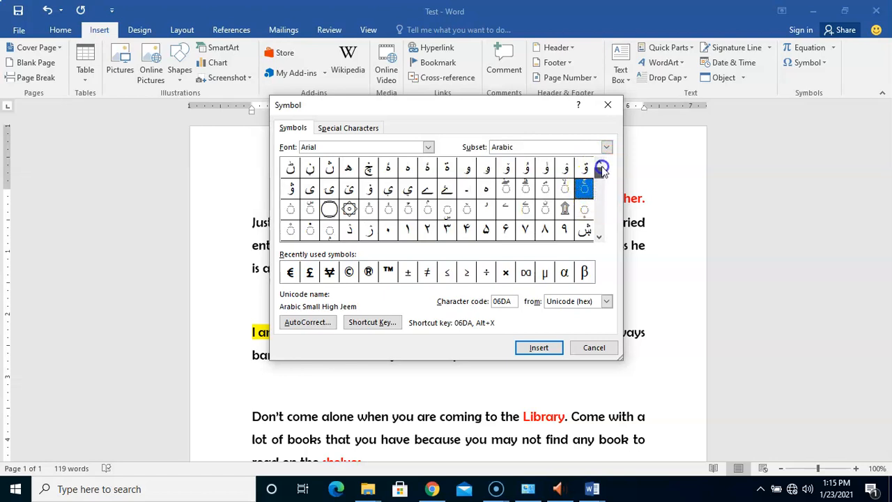
left_click(608, 147)
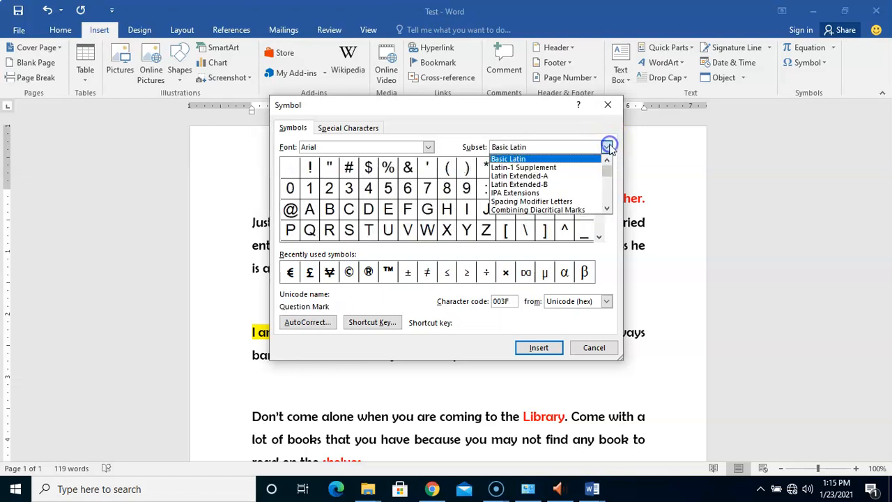
left_click(568, 202)
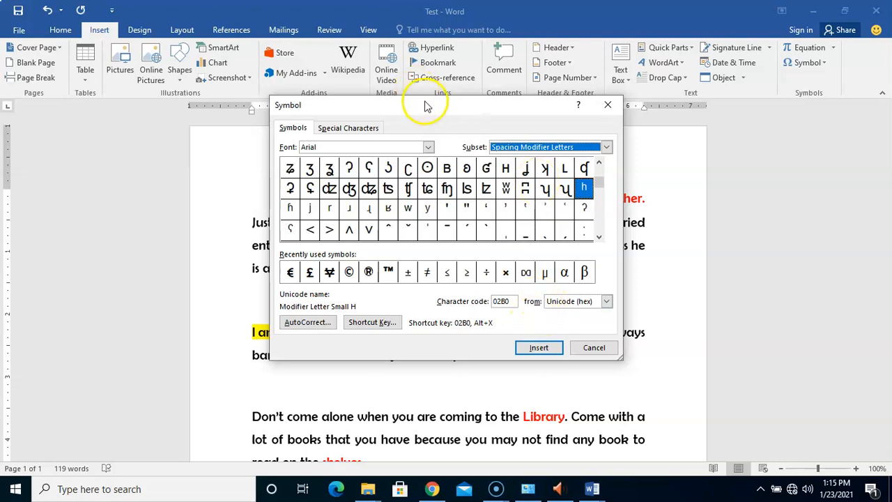
left_click_drag(426, 106, 565, 122)
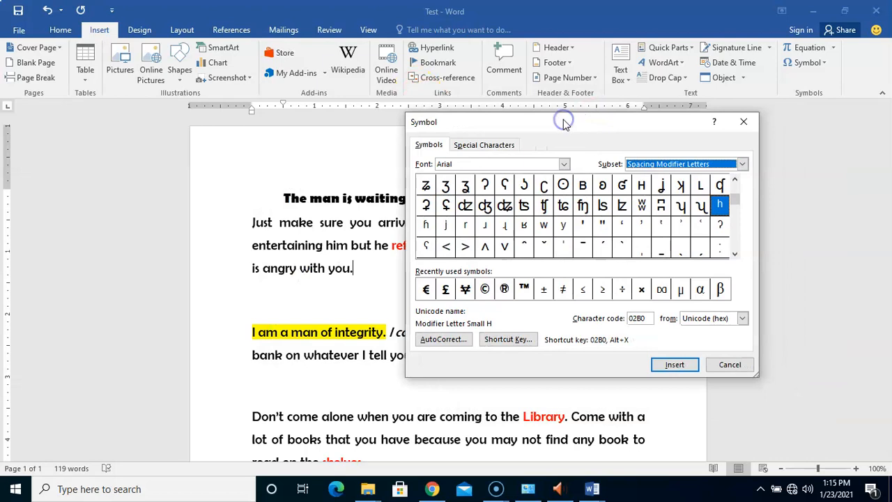
left_click(728, 364)
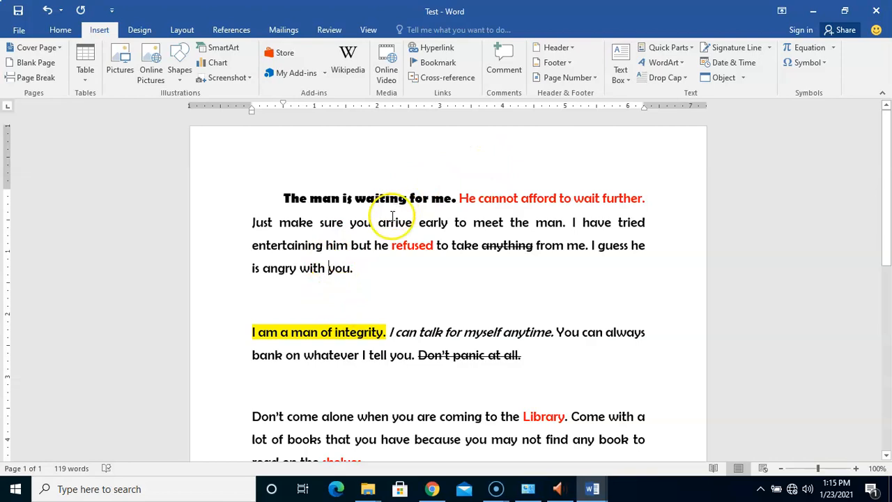
Step: Insert a copyright symbol before "you" at the end of the first paragraph, then delete it again
left_click(822, 62)
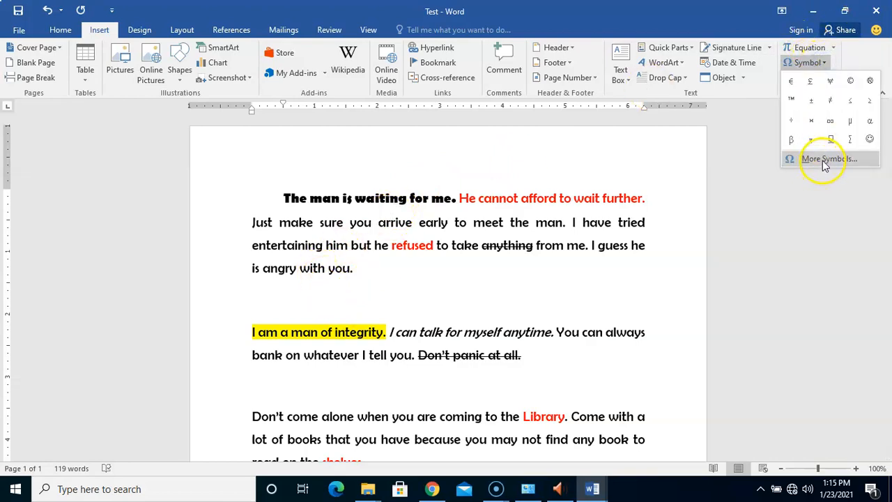
left_click(826, 159)
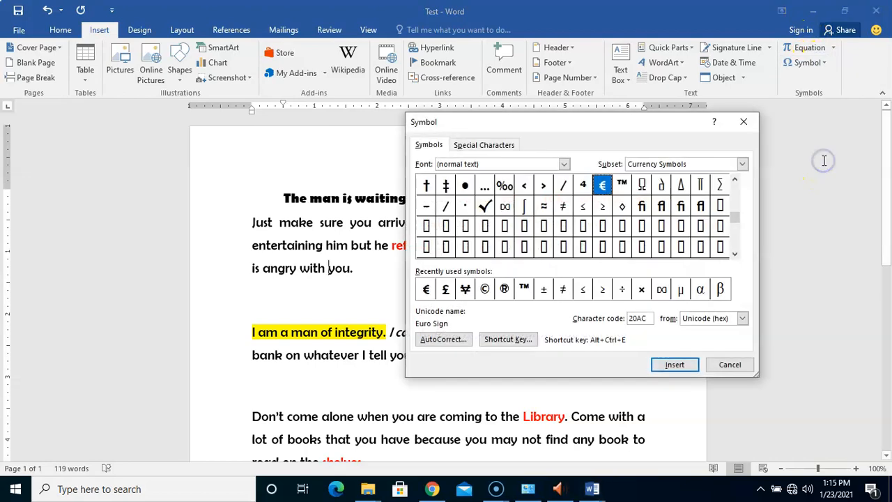
left_click(486, 289)
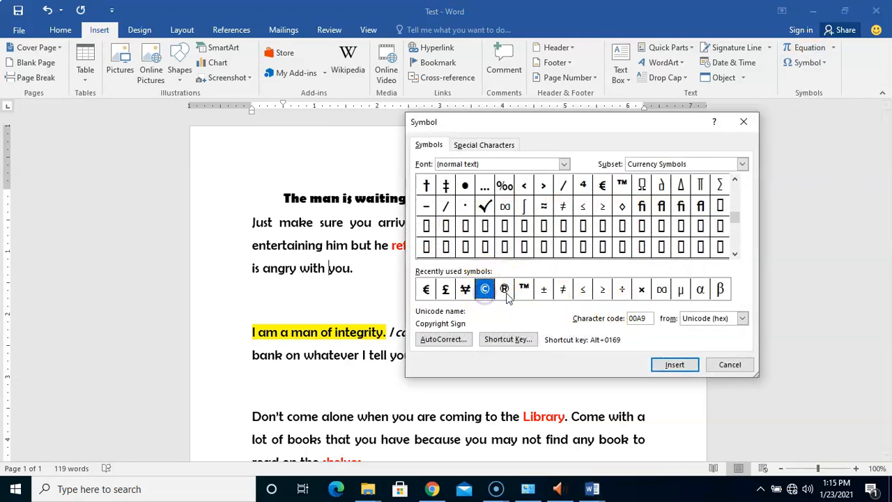
left_click(676, 368)
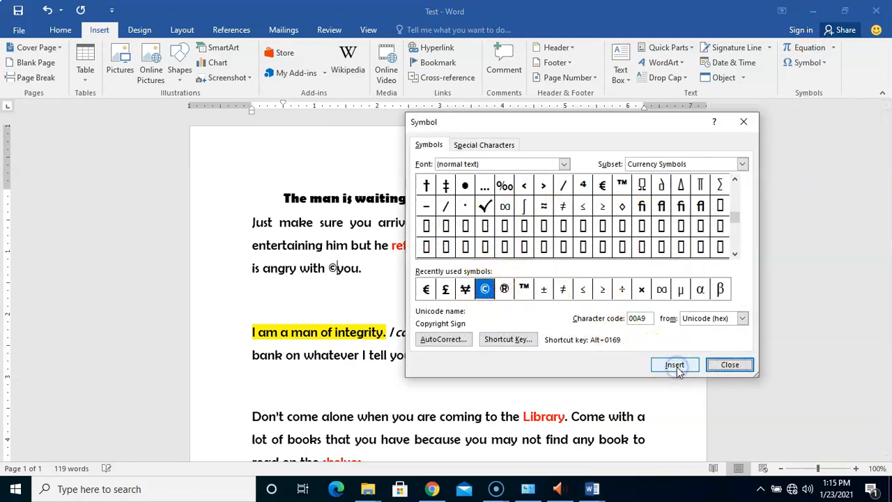
left_click(729, 364)
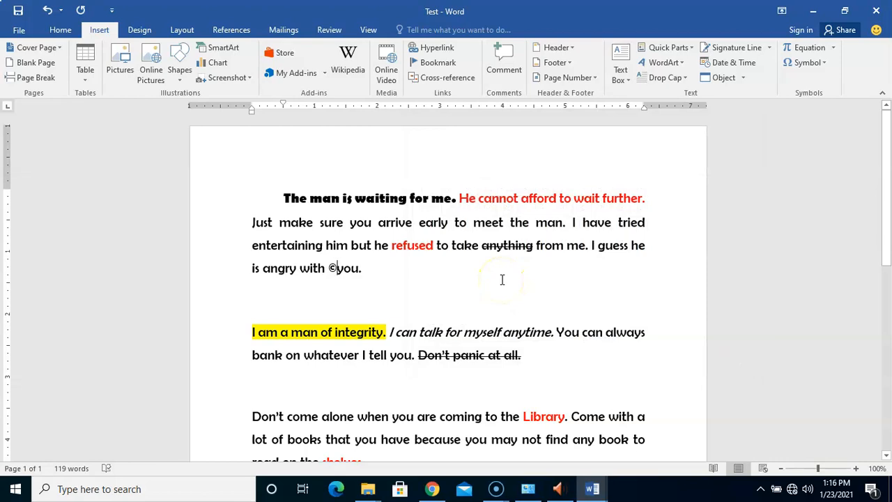
key("BackSpace")
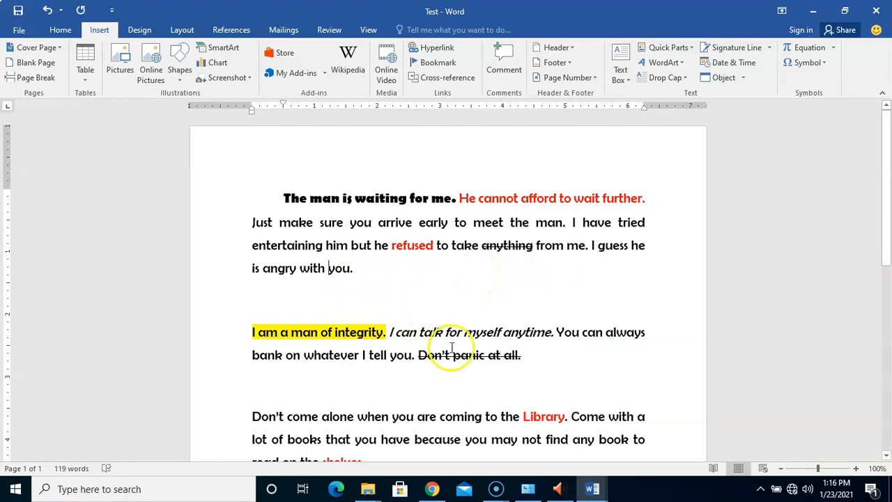
Step: Insert the date in the "Saturday, January 23, 2021" format, updating automatically, at the end of the second paragraph
left_click(589, 372)
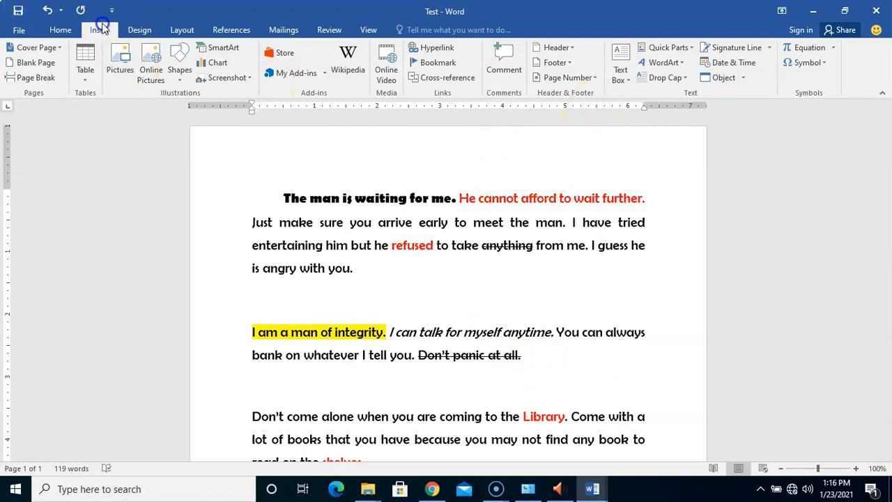
left_click(725, 63)
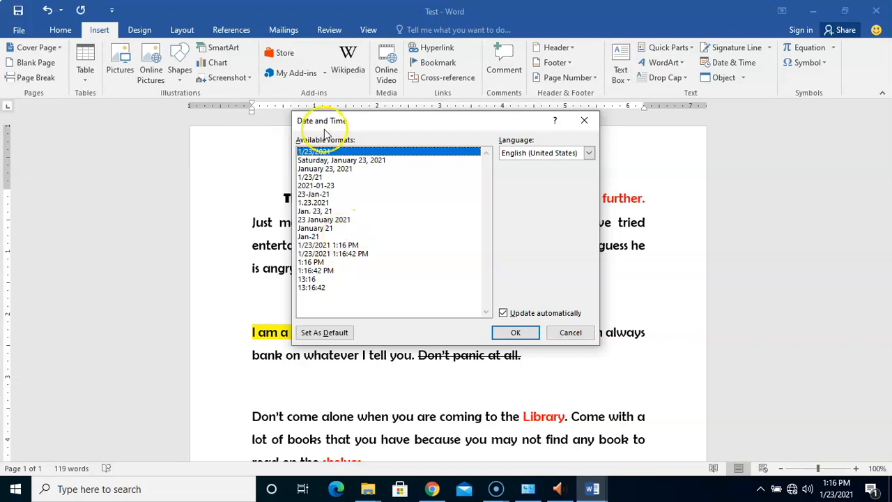
left_click(375, 161)
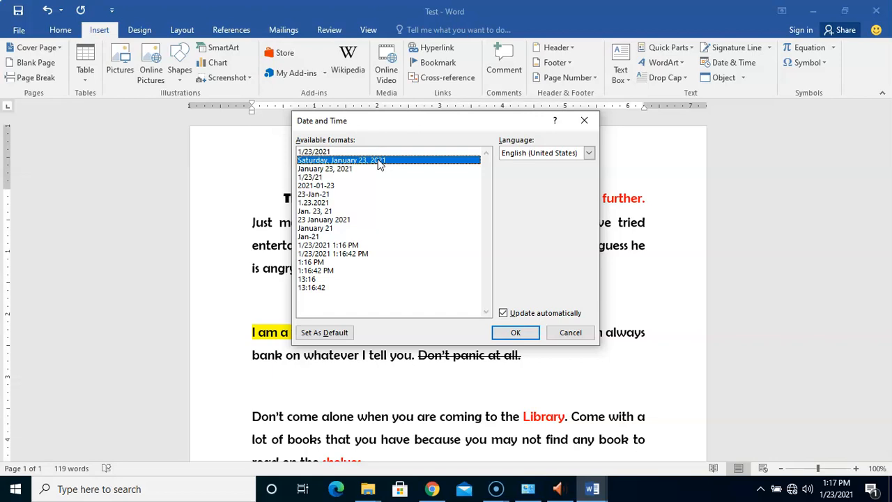
left_click(528, 316)
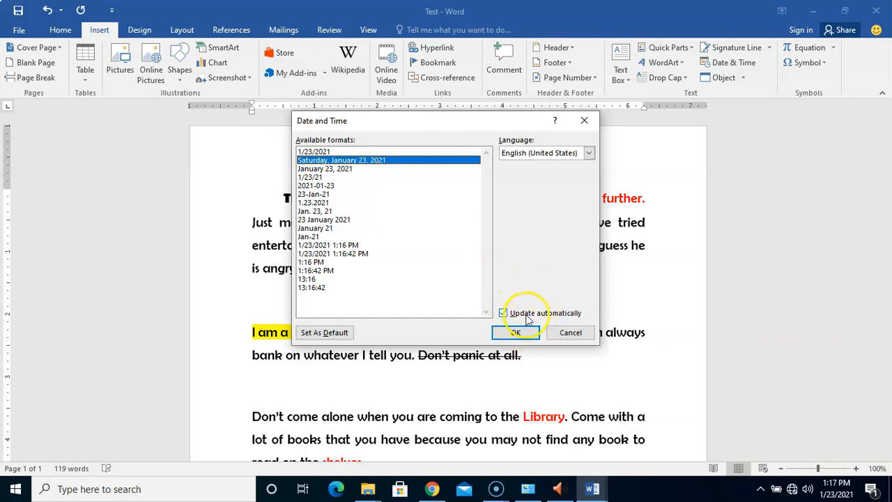
left_click(538, 316)
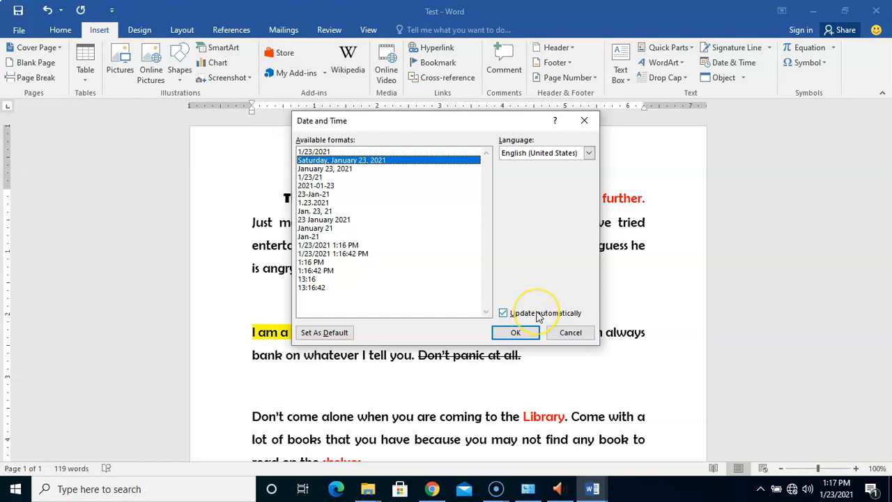
left_click(587, 310)
left_click(535, 315)
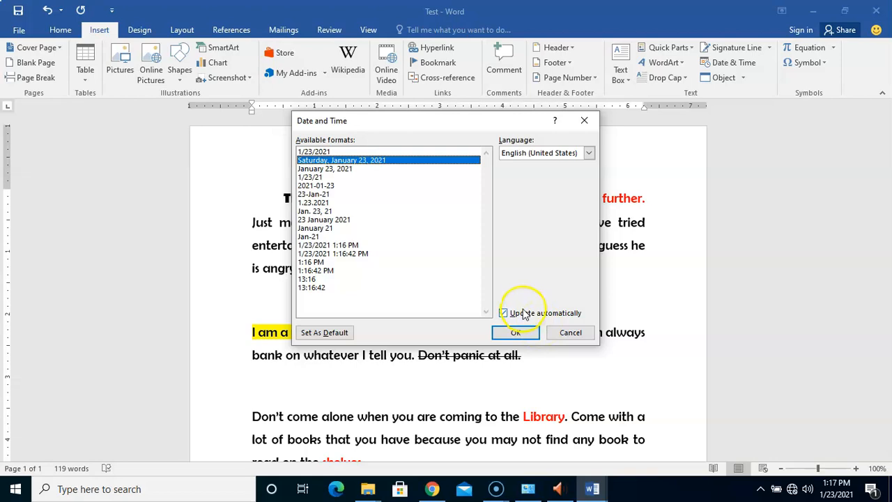
left_click(524, 313)
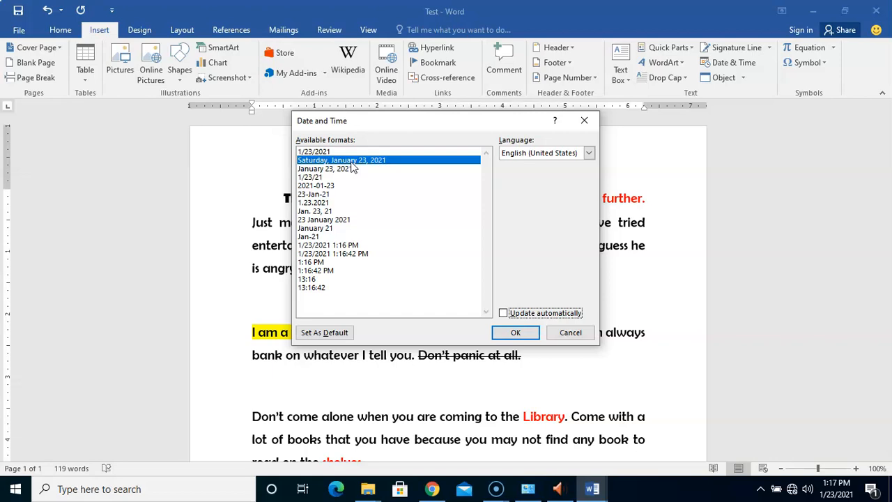
left_click(525, 313)
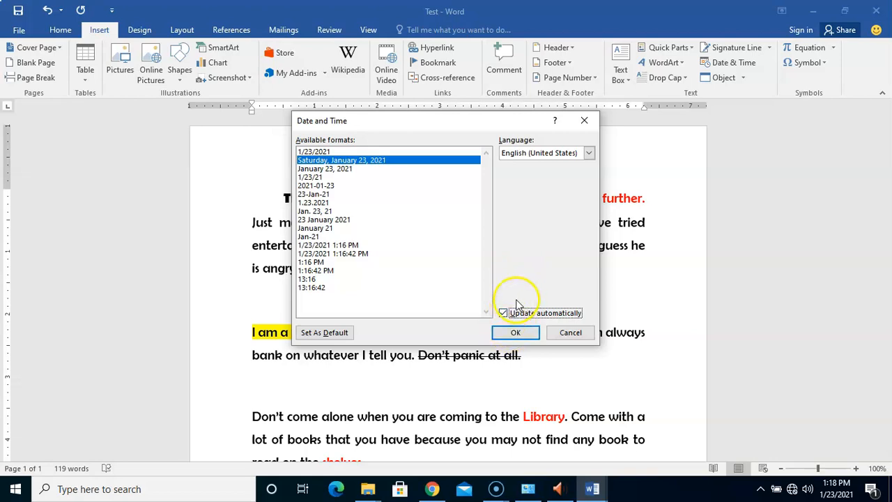
left_click(515, 333)
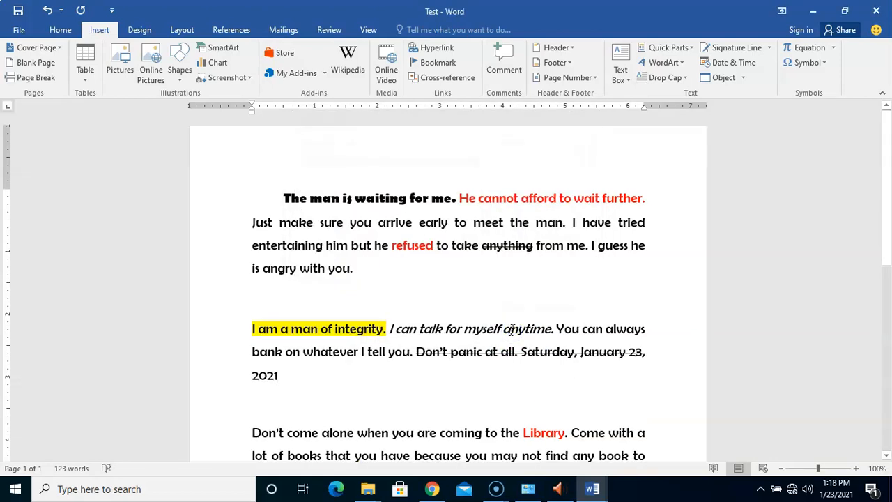
left_click(585, 354)
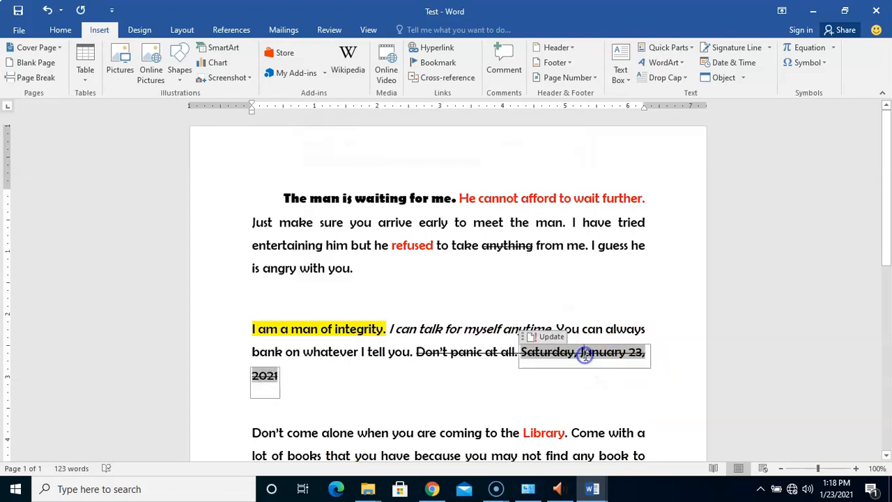
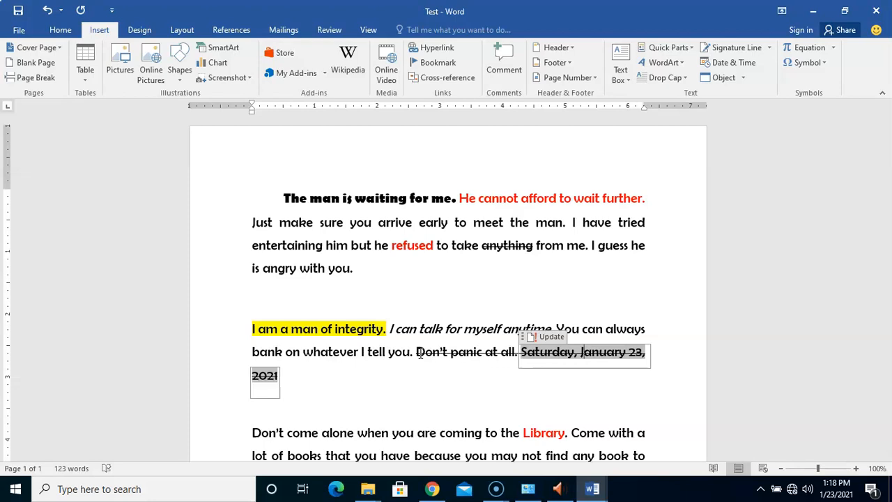
Step: Undo the date insertion and switch off strikethrough at the end of the second paragraph
left_click(48, 12)
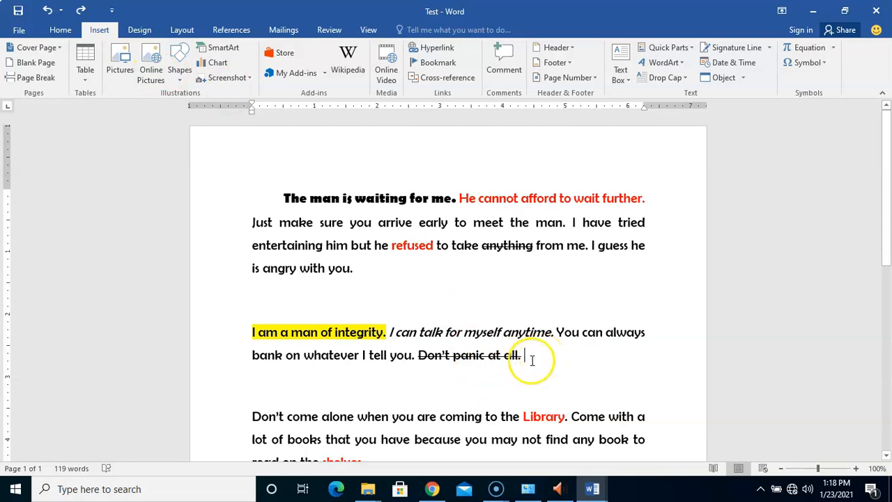
left_click(61, 31)
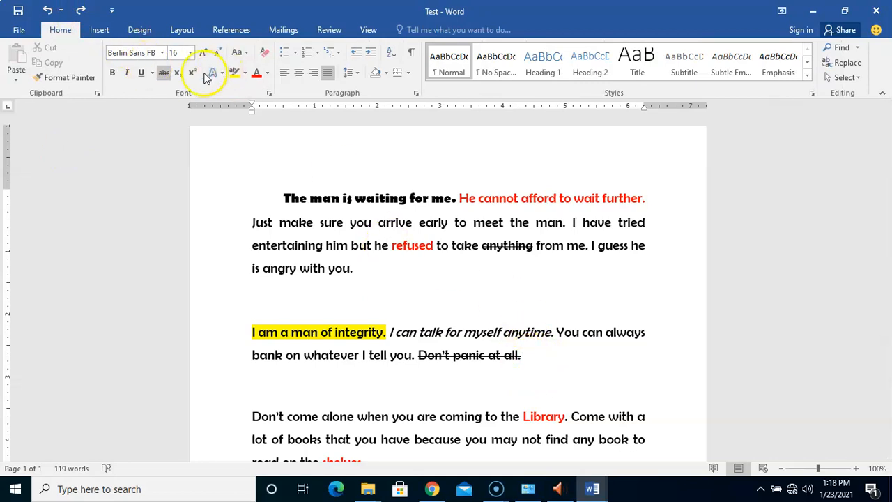
left_click(164, 75)
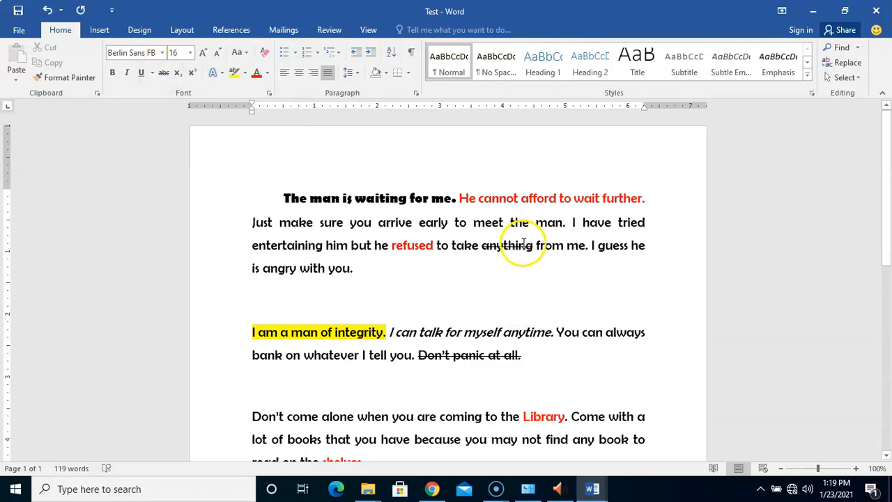
Step: Insert the date in the "Saturday, January 23, 2021" format, updating automatically, after "Don't panic at all."
left_click(99, 31)
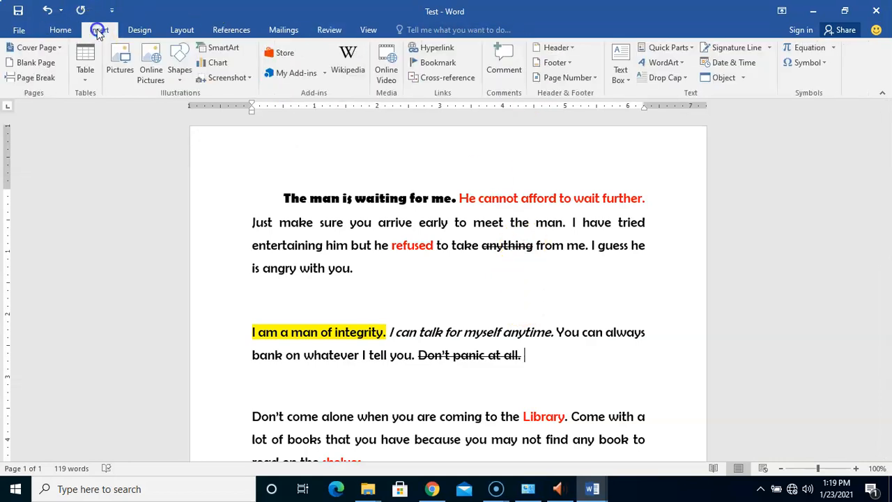
left_click(734, 63)
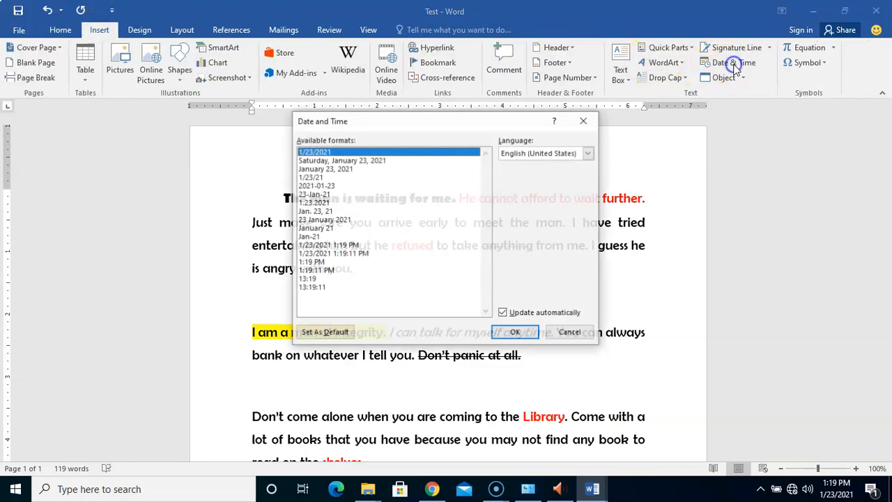
left_click(351, 159)
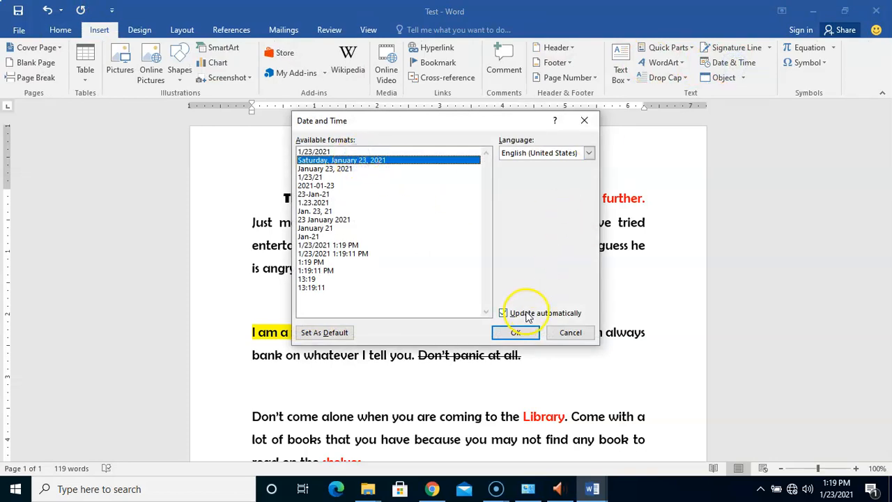
left_click(517, 333)
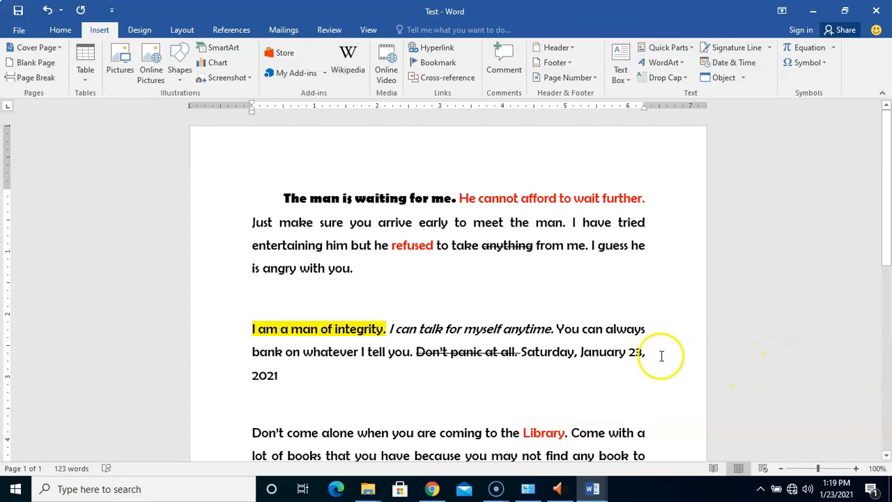
Step: Select the inserted date field and update it
left_click(562, 355)
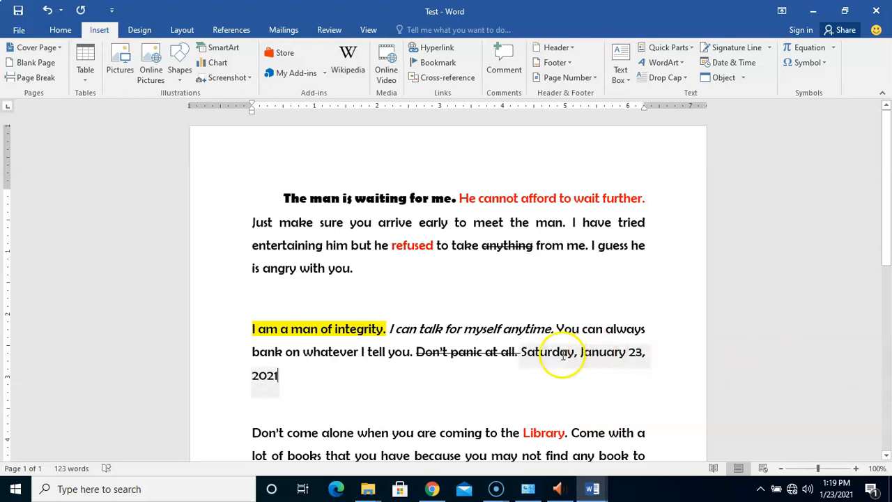
double_click(523, 354)
left_click(551, 339)
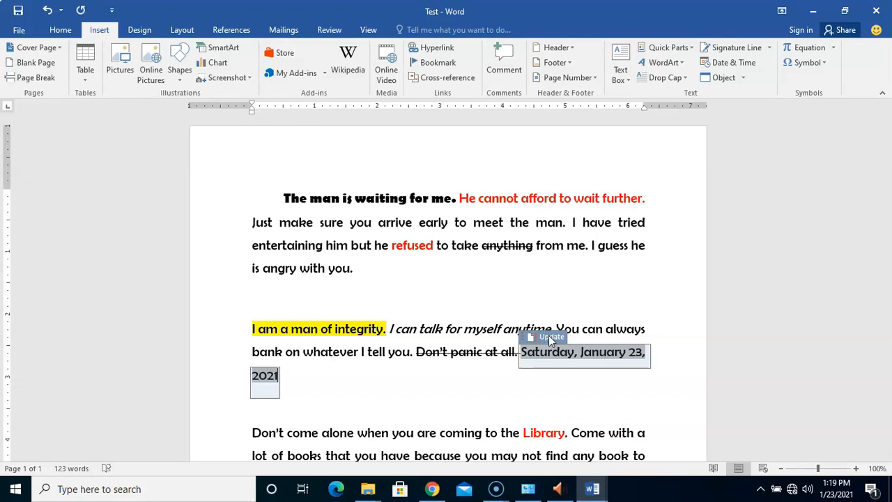
left_click(403, 339)
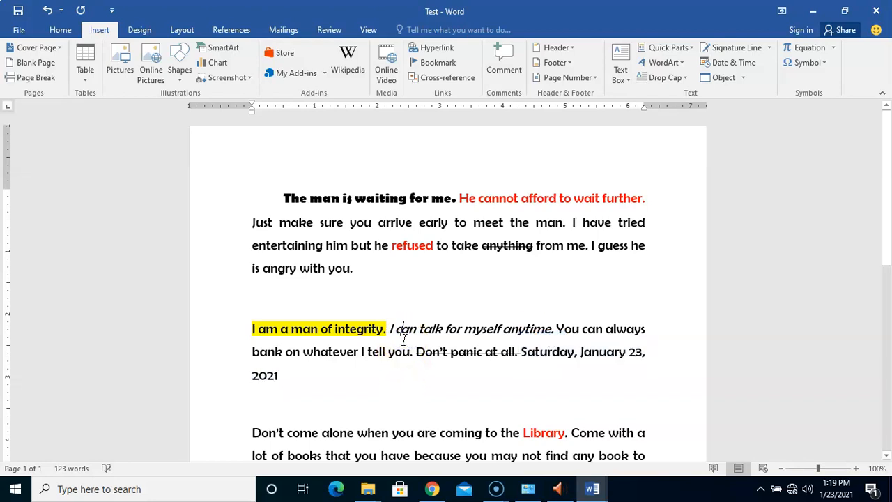